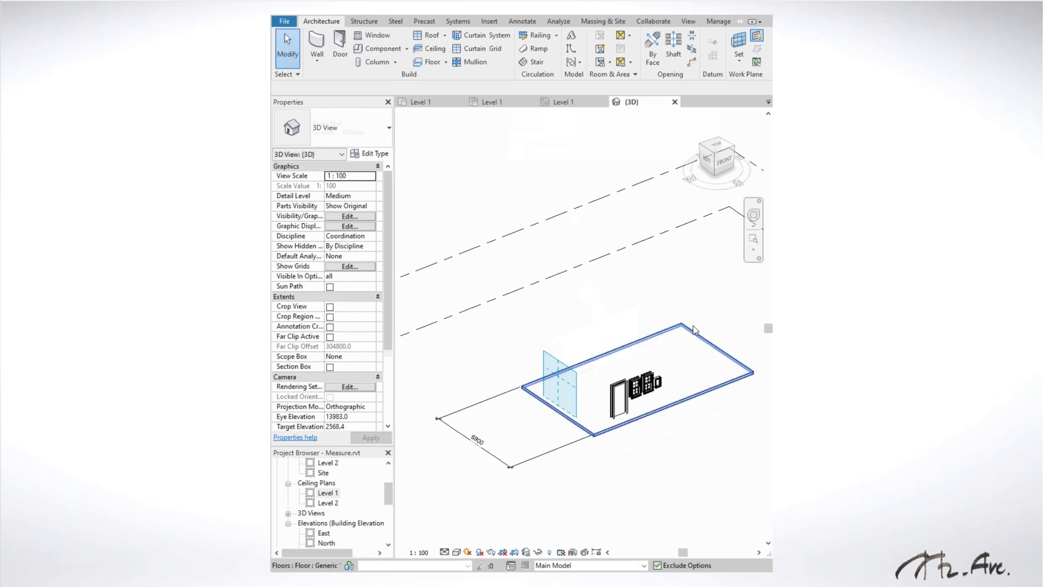
Undo hiding the Walls category and open the Hide by Filter settings with the long back wall selected
key("ctrl+z")
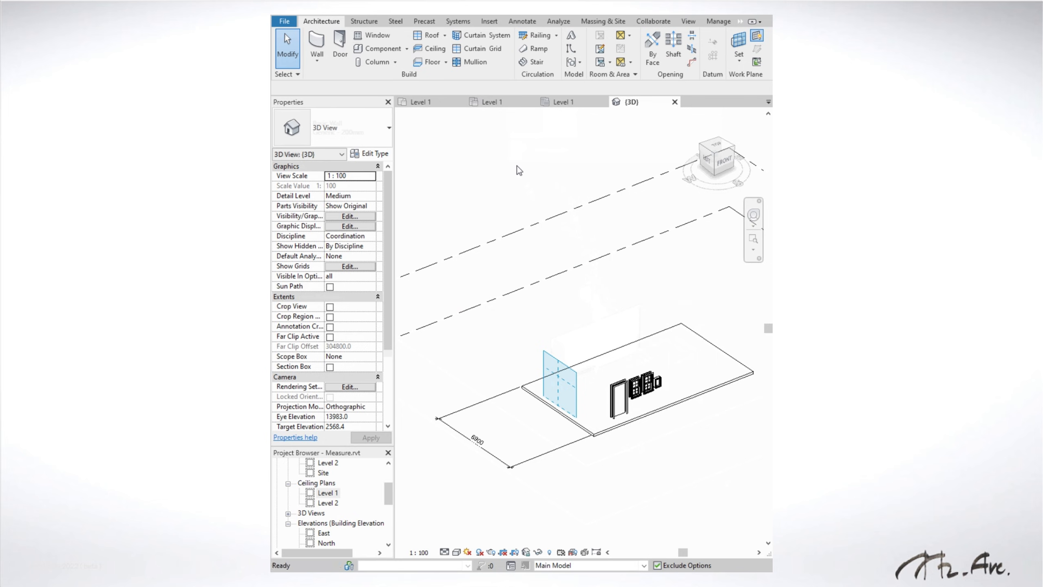
left_click(592, 324)
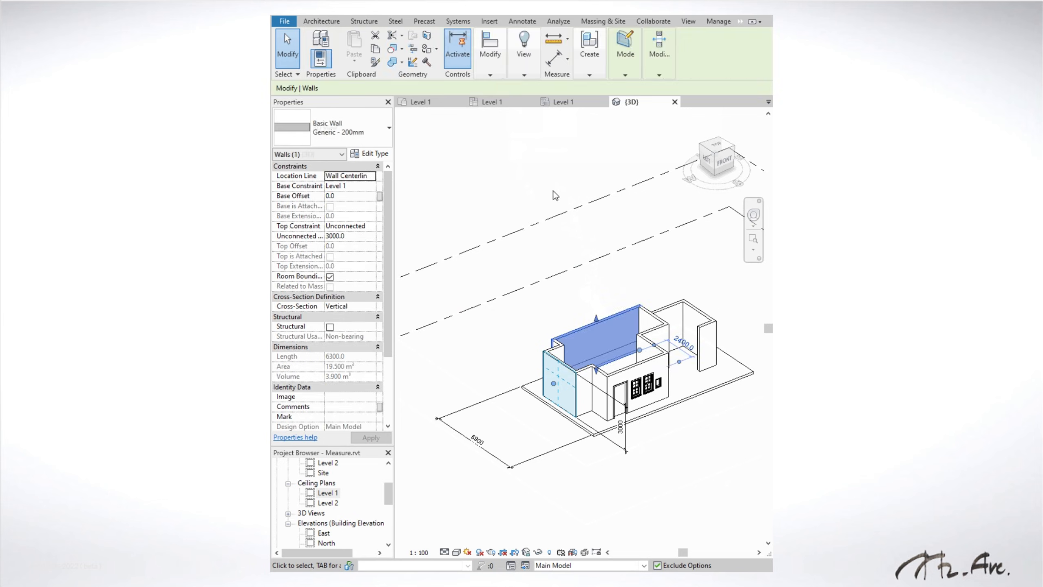
left_click(524, 77)
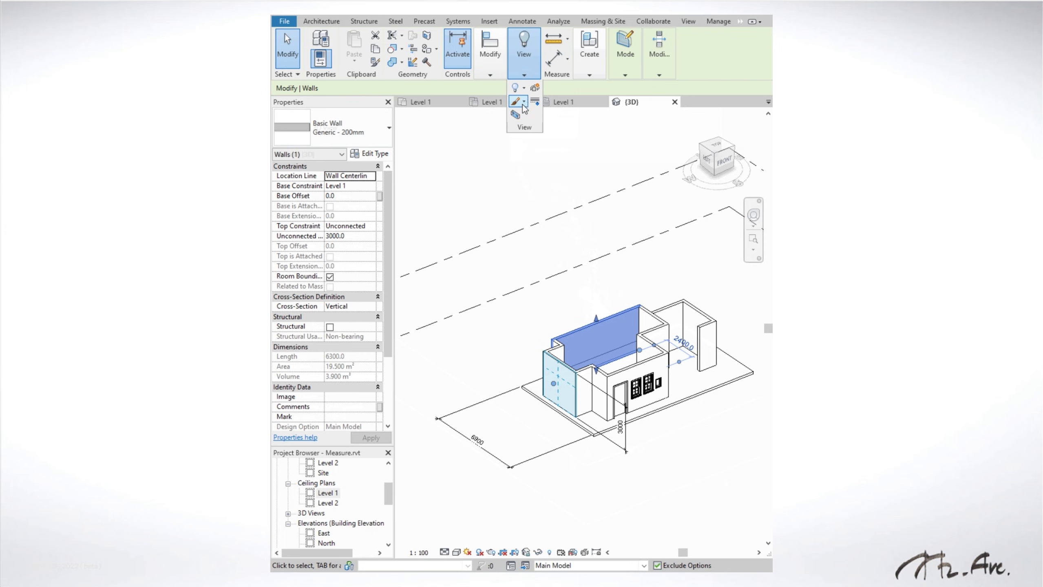
left_click(525, 89)
left_click(542, 149)
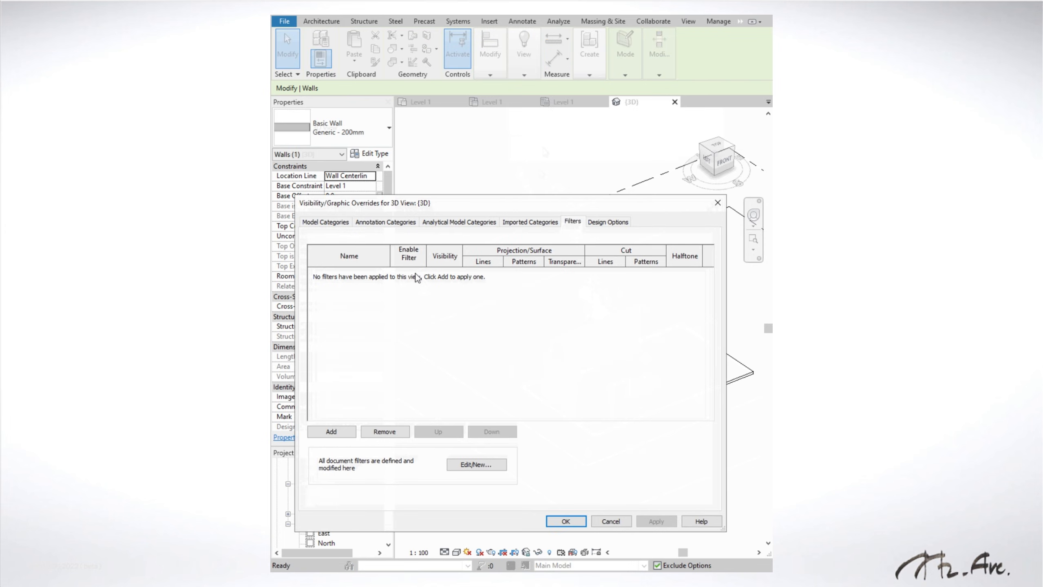
left_click(562, 522)
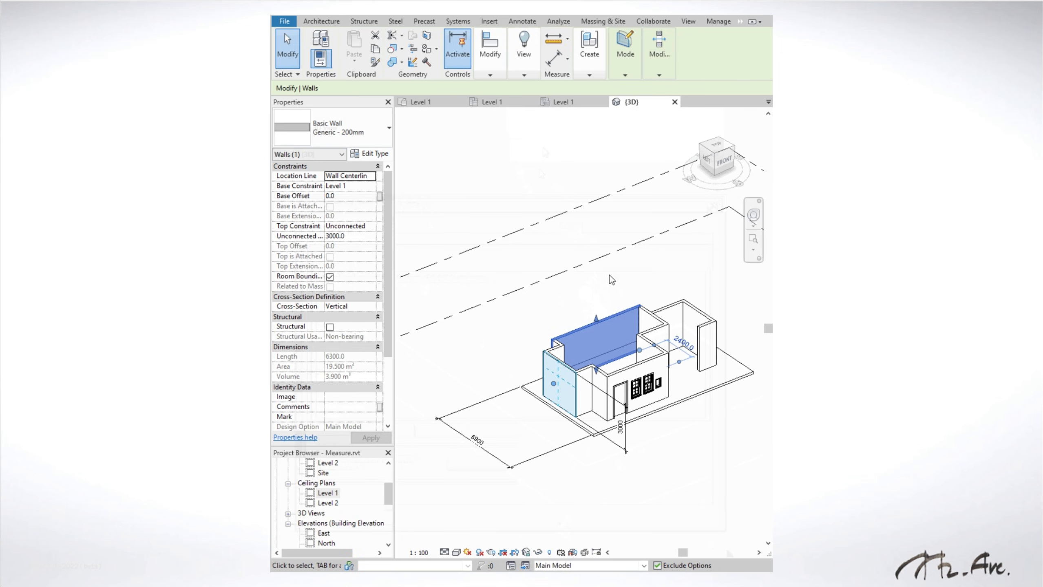
Override the back wall's graphics by element, setting its surface foreground pattern color to pink, RGB 255-128-255
left_click(525, 75)
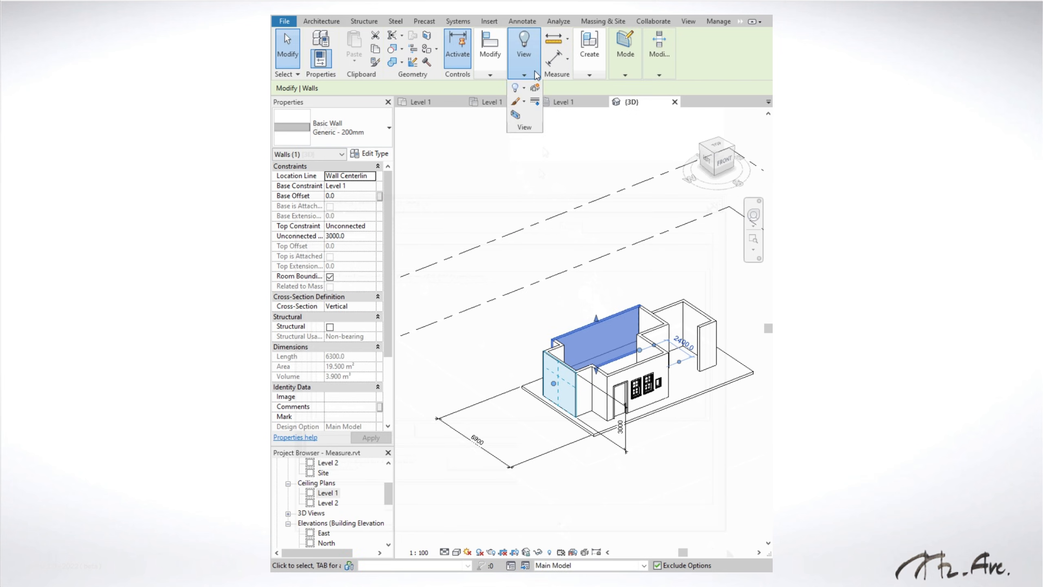
left_click(524, 102)
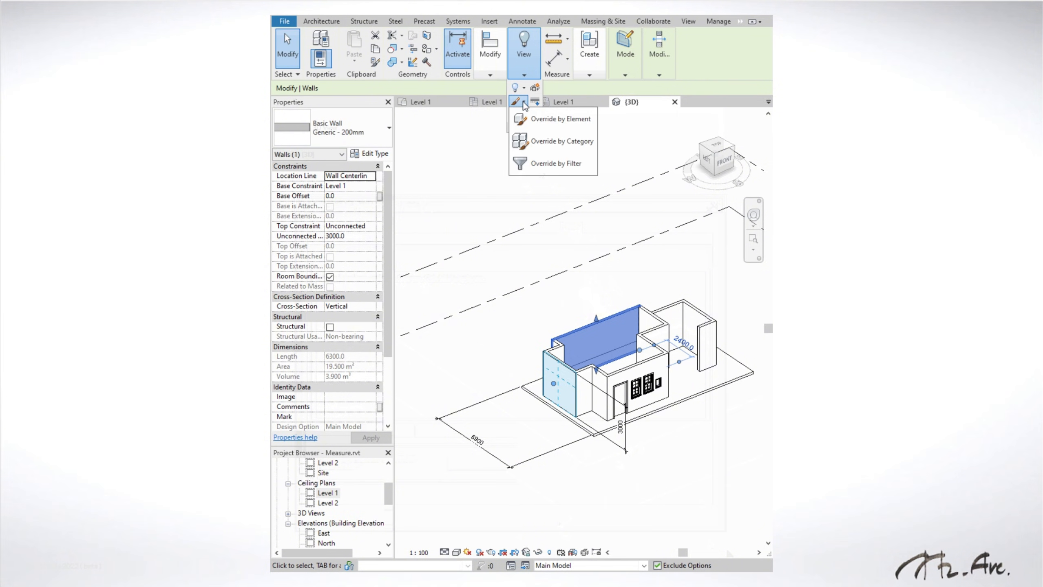
left_click(534, 112)
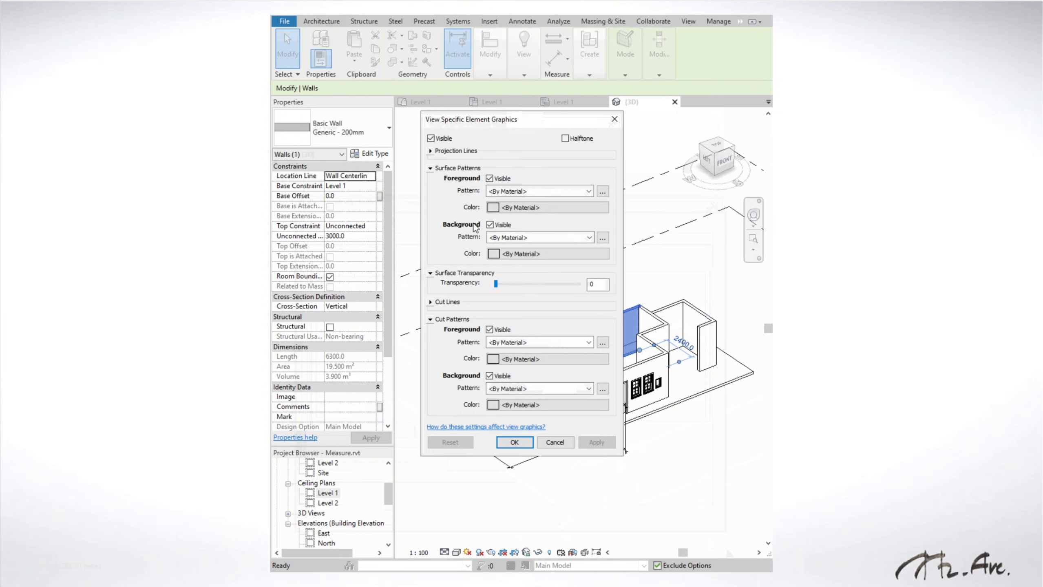
left_click(522, 208)
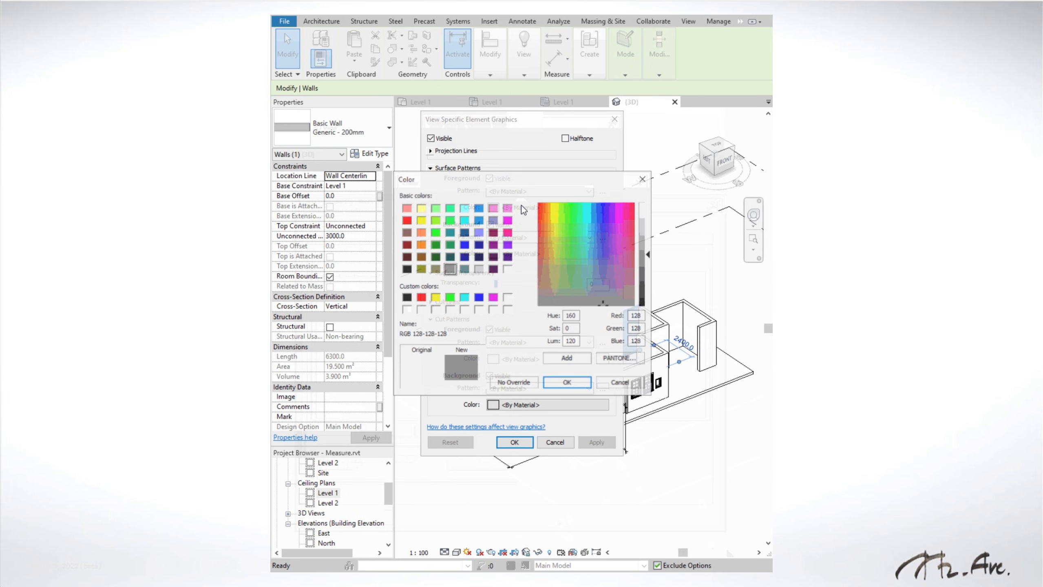
left_click(508, 208)
left_click(568, 383)
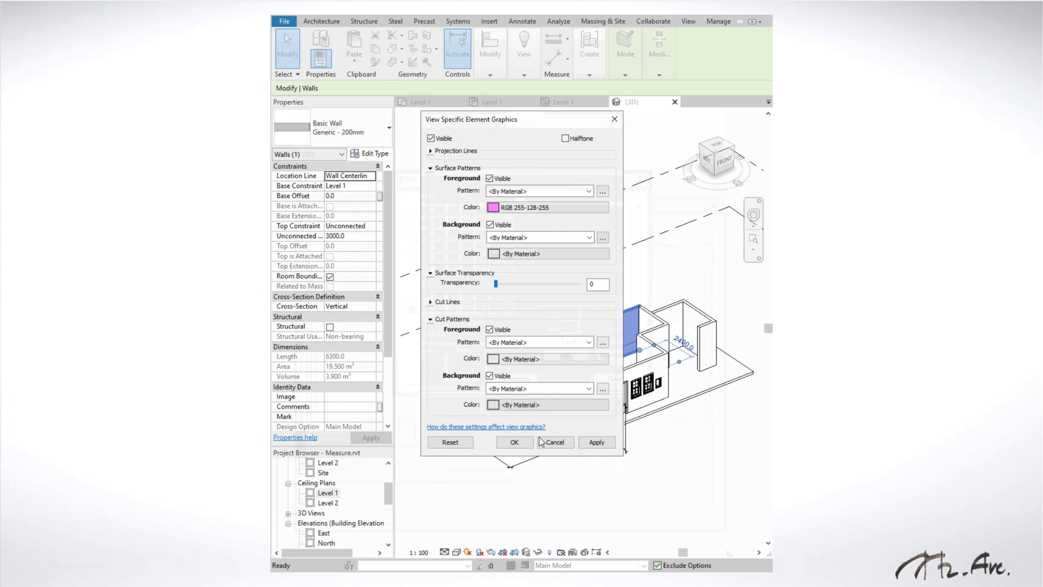
left_click(518, 503)
left_click(591, 485)
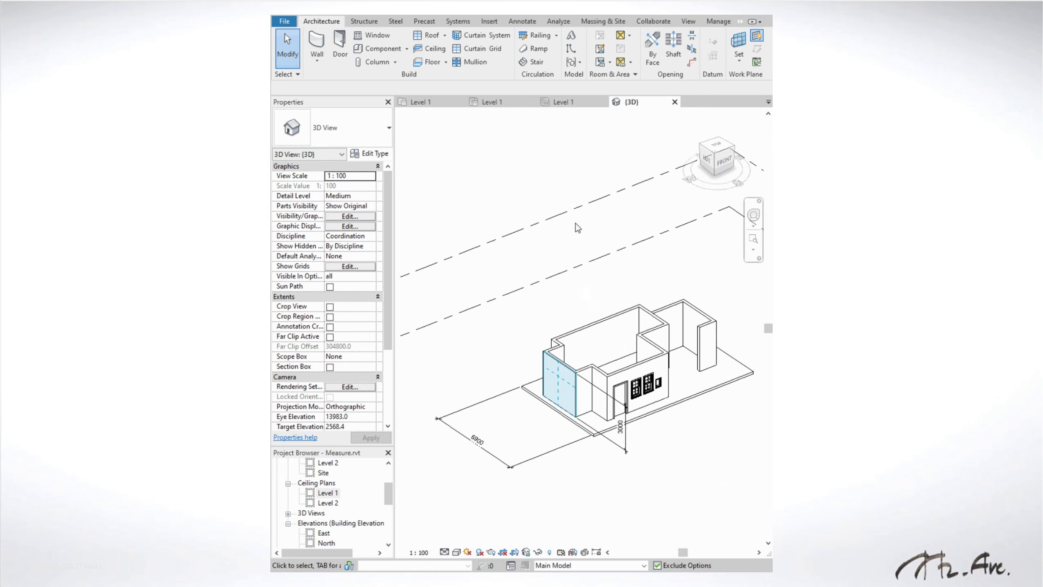
Hide only the long back wall in the 3D view and undo the hiding
left_click(600, 319)
left_click(524, 75)
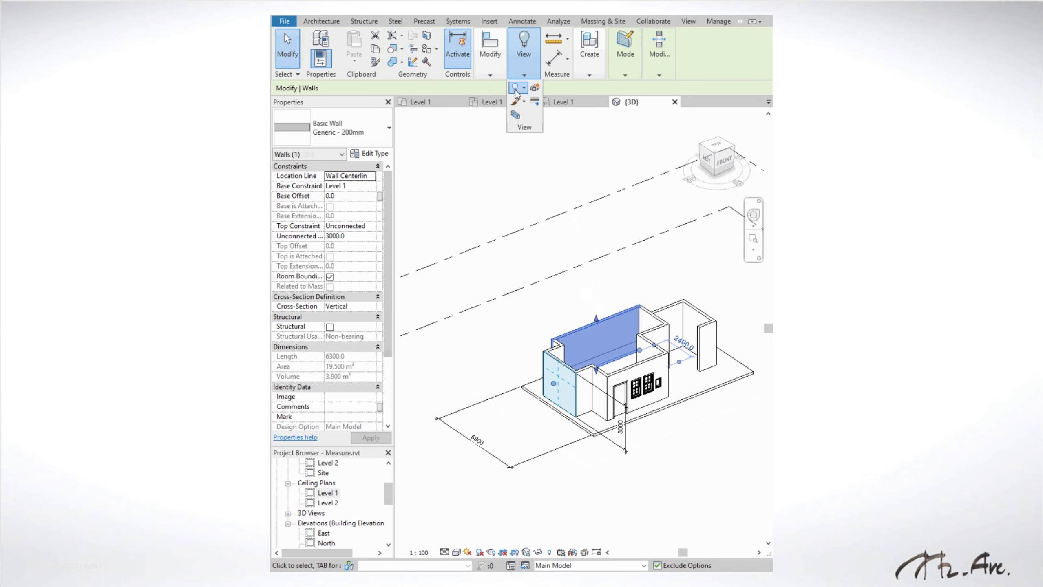
left_click(516, 88)
left_click(532, 105)
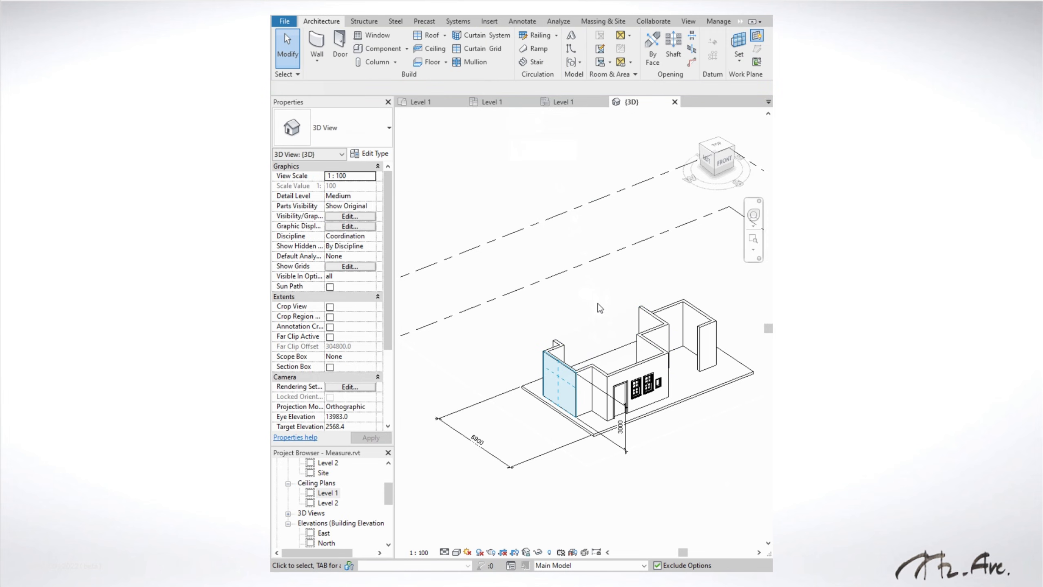
key("ctrl+z")
Hide the entire Walls category in the 3D view using the back wall, and undo it
left_click(610, 325)
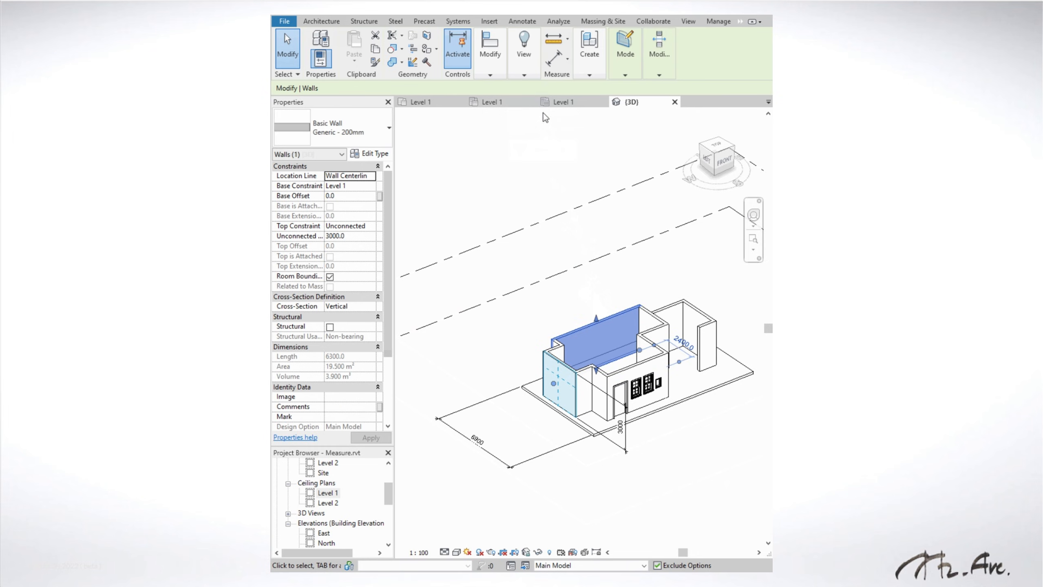
left_click(524, 75)
left_click(516, 88)
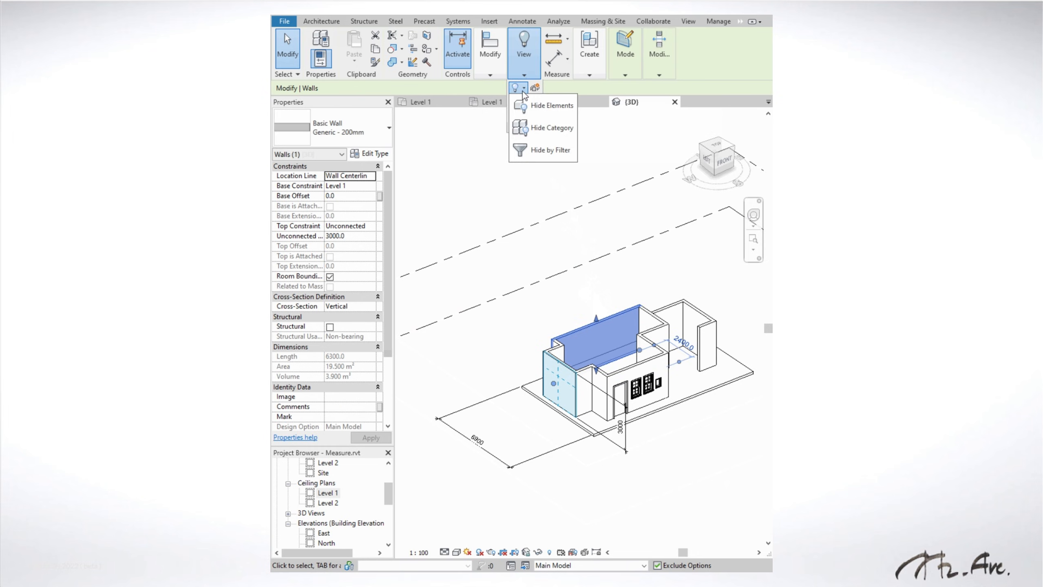
left_click(548, 130)
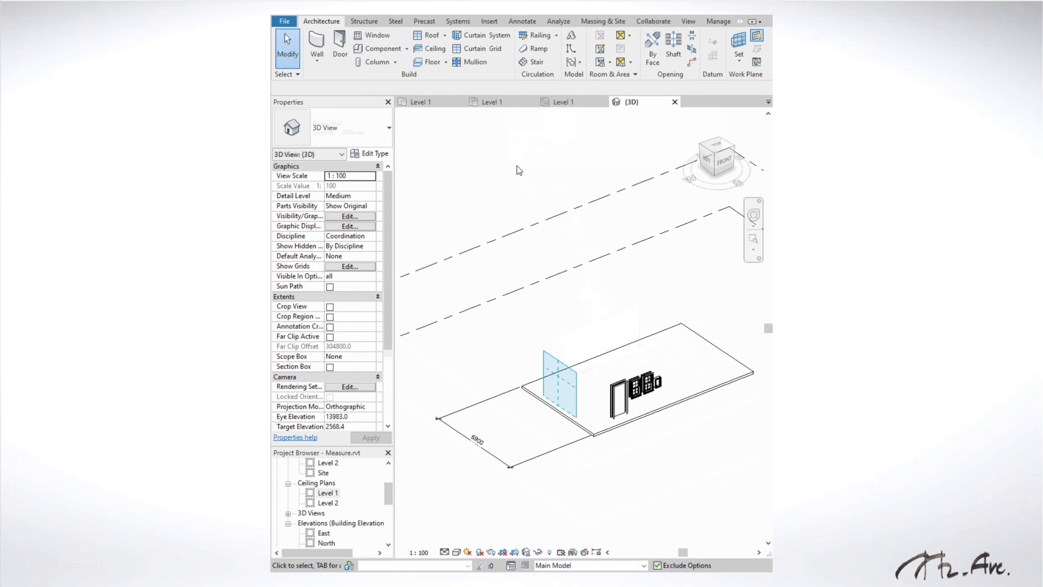
key("ctrl+z")
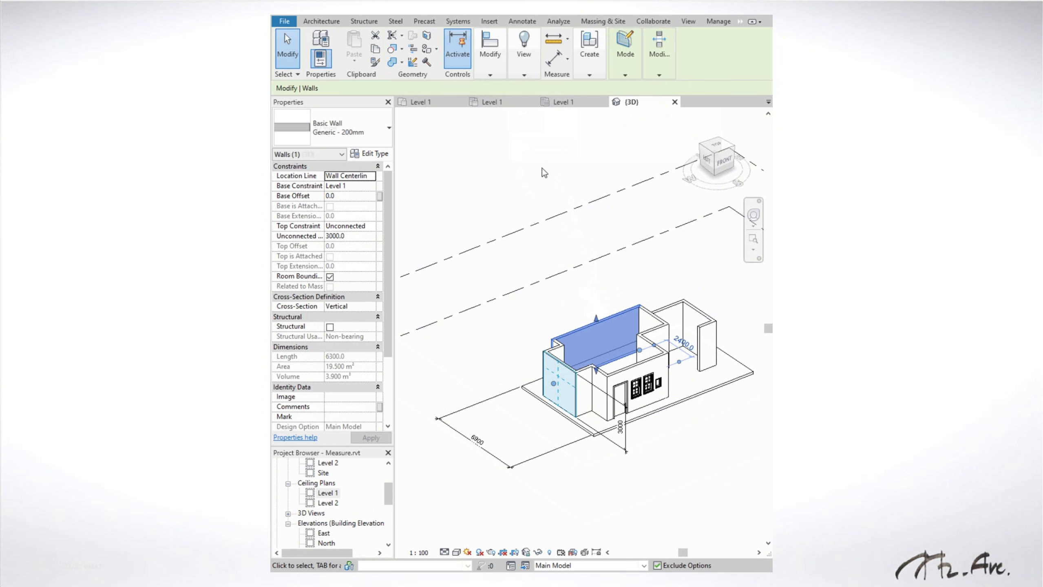
Check the 3D view's filter list through Hide by Filter with the back wall selected
left_click(524, 76)
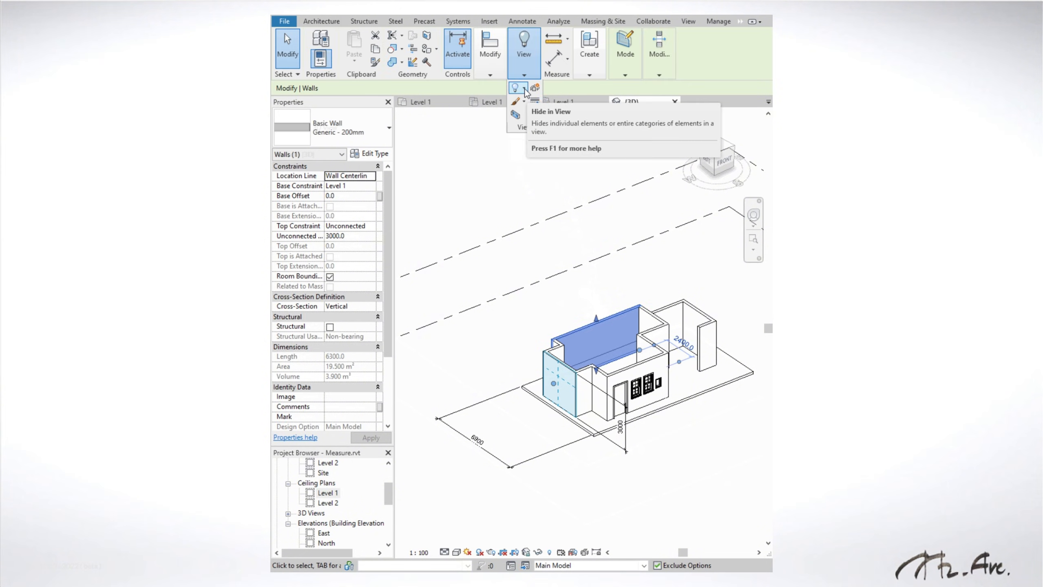
left_click(524, 87)
left_click(547, 147)
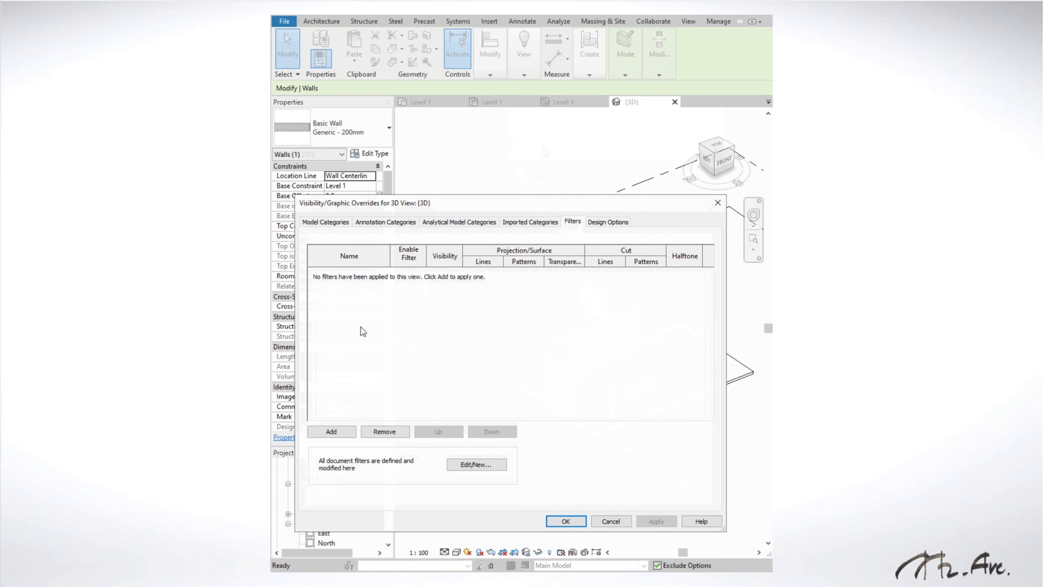
left_click(561, 520)
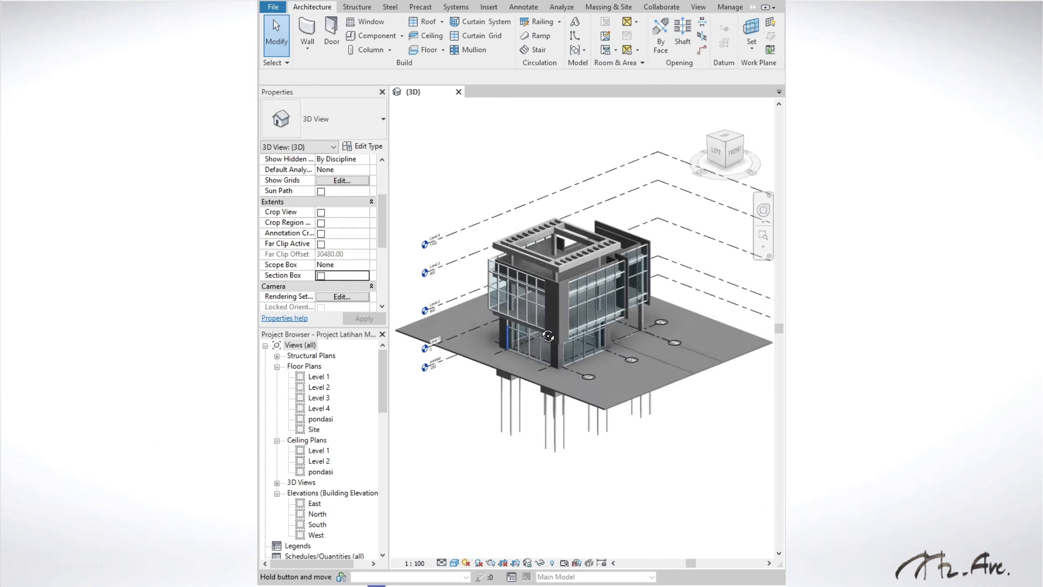
Select the main part of the multi-storey building with a window and enclose it in a section box
scroll(479, 287, "down", 3)
left_click_drag(468, 144, 608, 346)
left_click(525, 63)
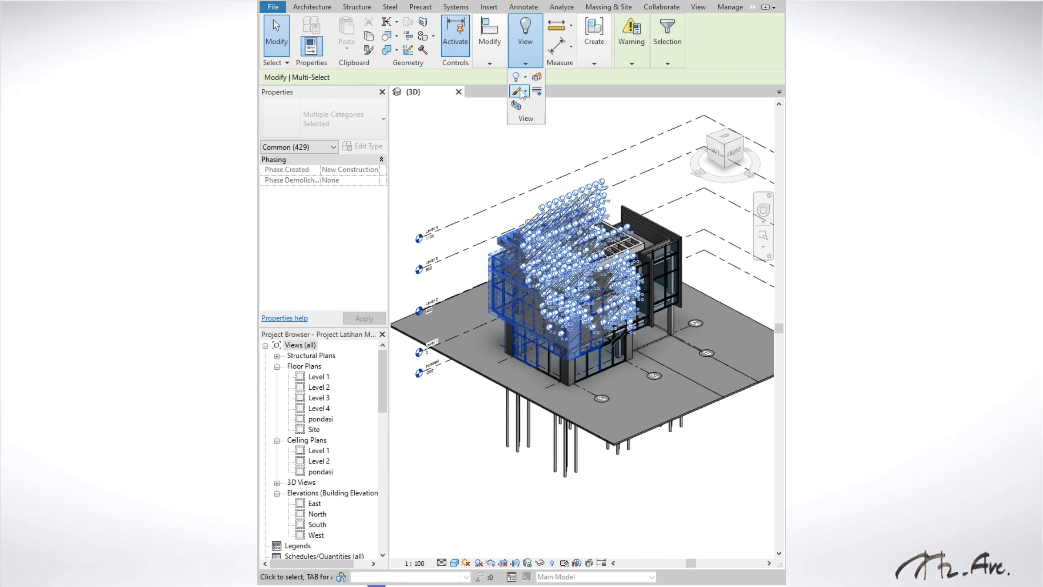
left_click(610, 480)
left_click(612, 459)
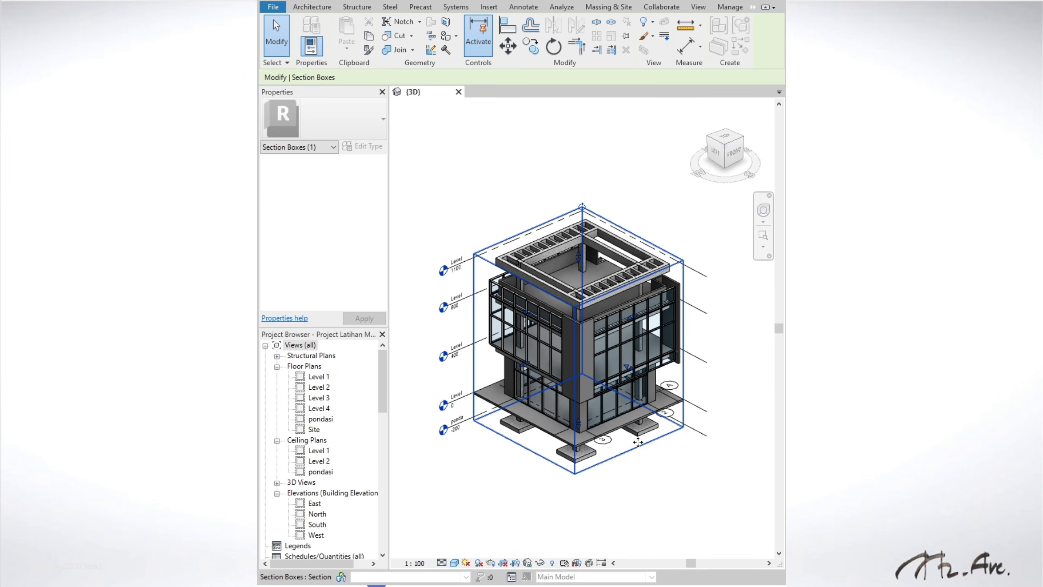
Move the section box's front face into the building and adjust the adjacent side face to expose the interior floors
left_click_drag(637, 373, 598, 350)
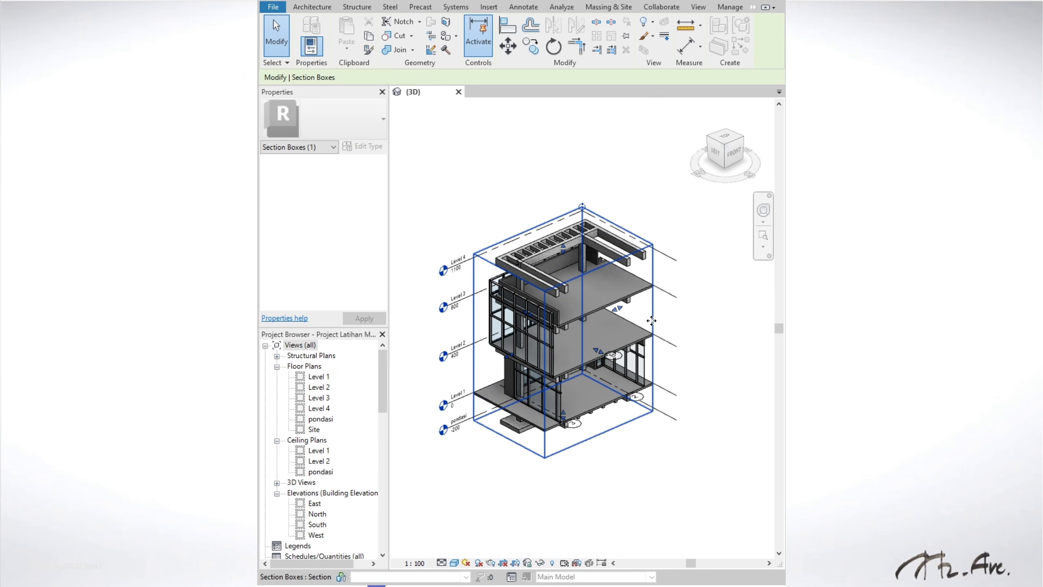
left_click_drag(618, 309, 650, 295)
middle_click_drag(670, 490, 603, 476, "shift")
left_click(602, 470)
middle_click_drag(621, 395, 507, 467, "shift")
scroll(507, 298, "up", 3)
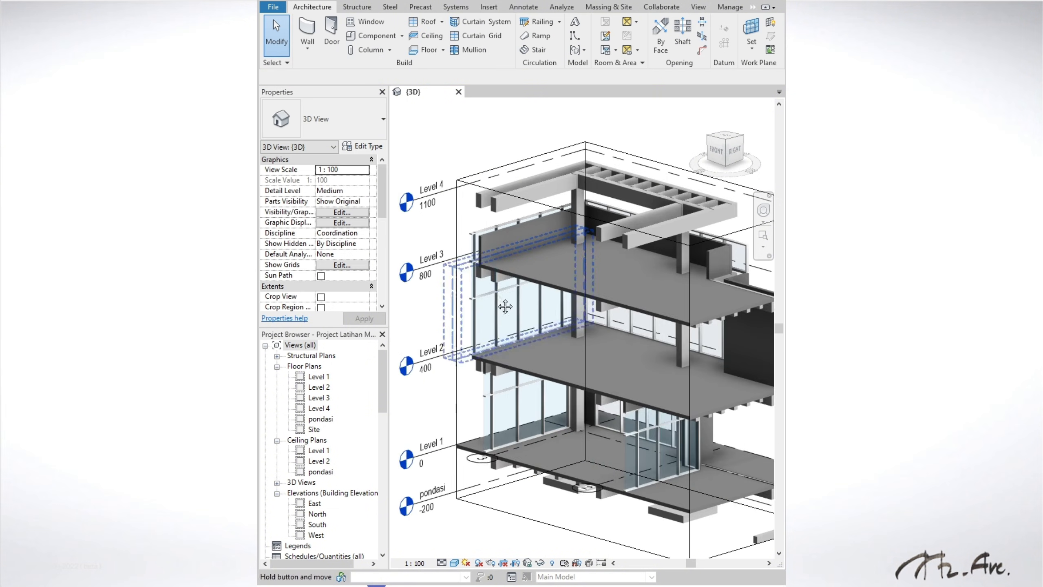
middle_click_drag(505, 305, 520, 346)
Turn off the section box of the 3D view
left_click(471, 265)
left_click(438, 281)
scroll(380, 263, "down", 3)
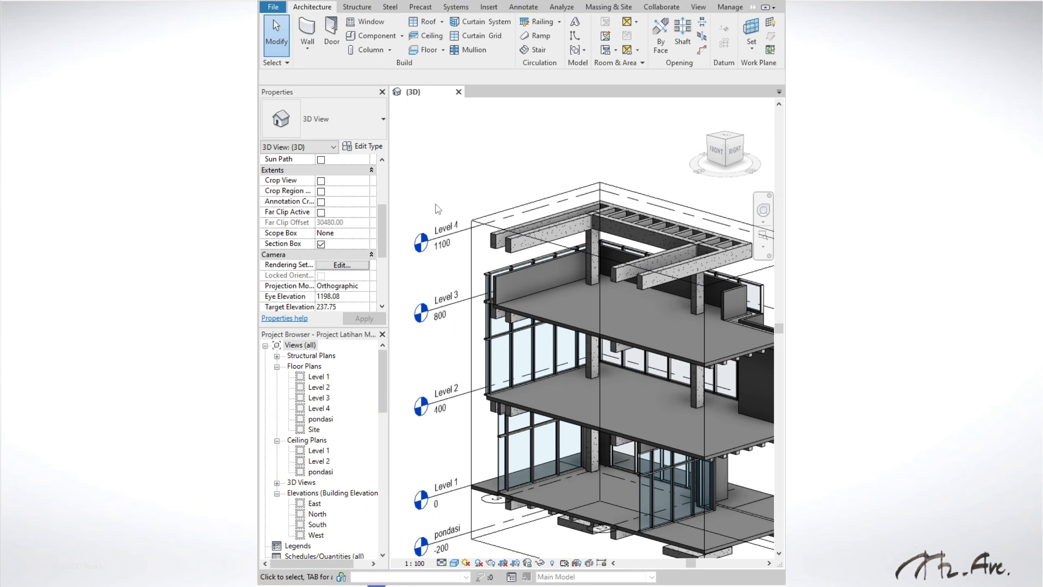
left_click(321, 244)
scroll(617, 288, "down", 3)
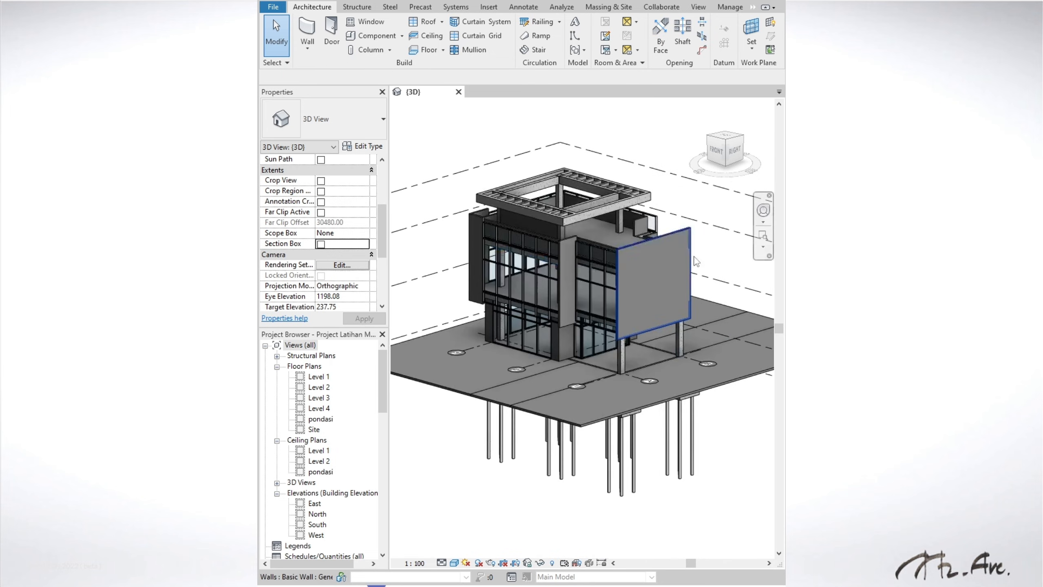
Select the upper part of the building with a window and enclose it in a section box
left_click(694, 254)
left_click_drag(450, 122, 646, 281)
key("b")
key("x")
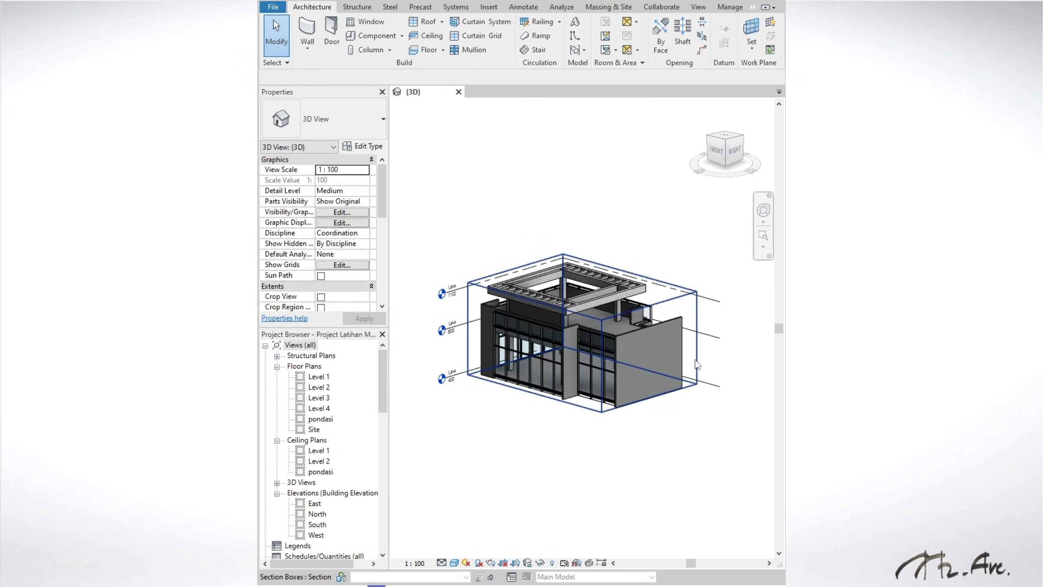
Extend the section box downward by lowering its bottom face to include the ground-floor walls
left_click(579, 387)
left_click_drag(580, 383, 580, 413)
left_click(662, 460)
mouse_move(663, 460)
middle_mouse_down("shift")
mouse_move(434, 477)
mouse_move(680, 471)
middle_mouse_up("shift")
scroll(688, 340, "up", 3)
Move a side face of the section box inward to cut into the building beside the glazed facade
left_click(692, 326)
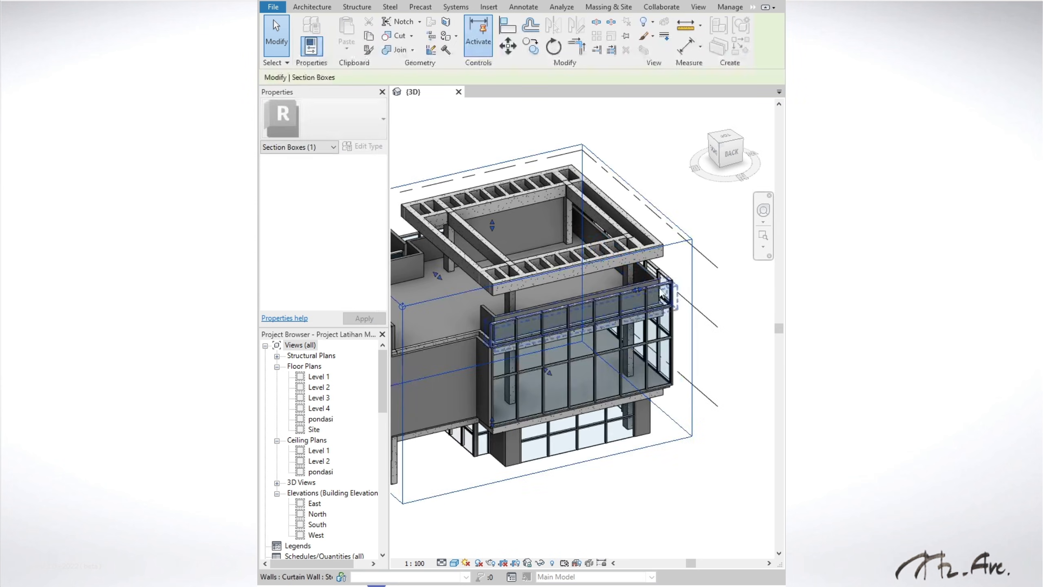
left_click_drag(637, 291, 580, 300)
middle_click_drag(657, 343, 571, 339, "shift")
left_click(674, 333)
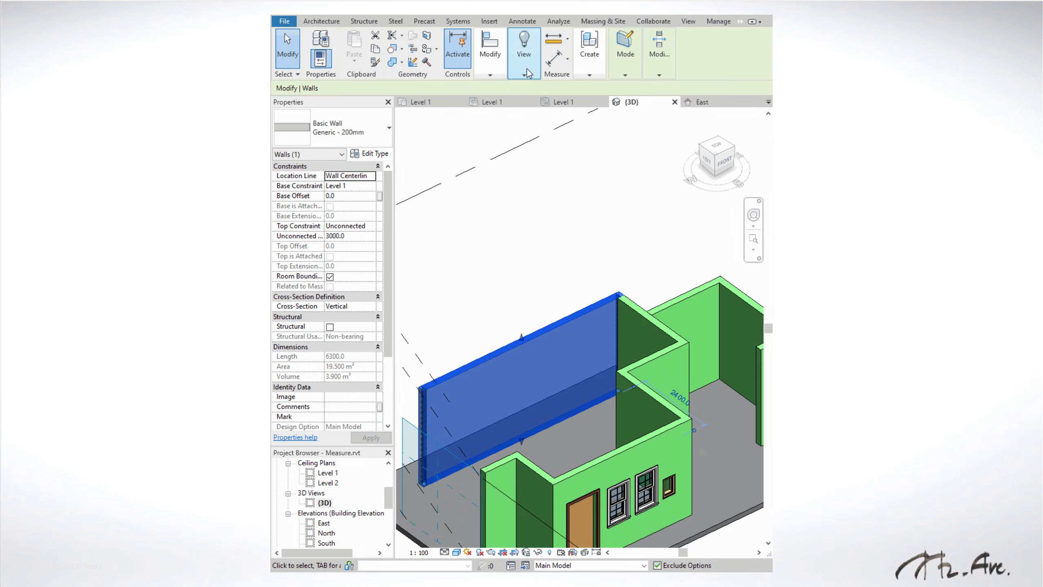
Apply the Demolished line style to the upper inner edge of the pink wall with the Linework tool
left_click(524, 76)
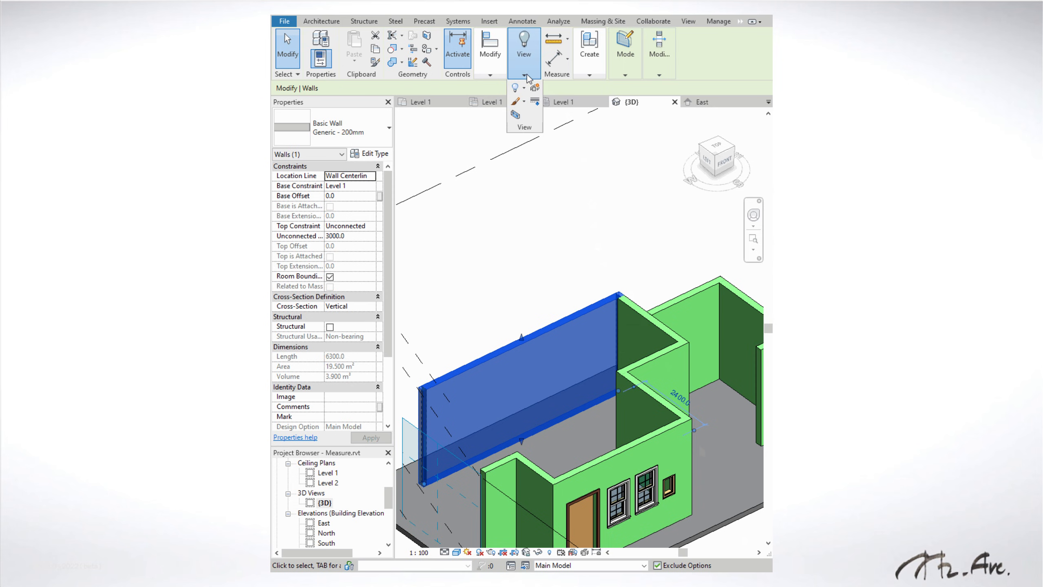
left_click(534, 106)
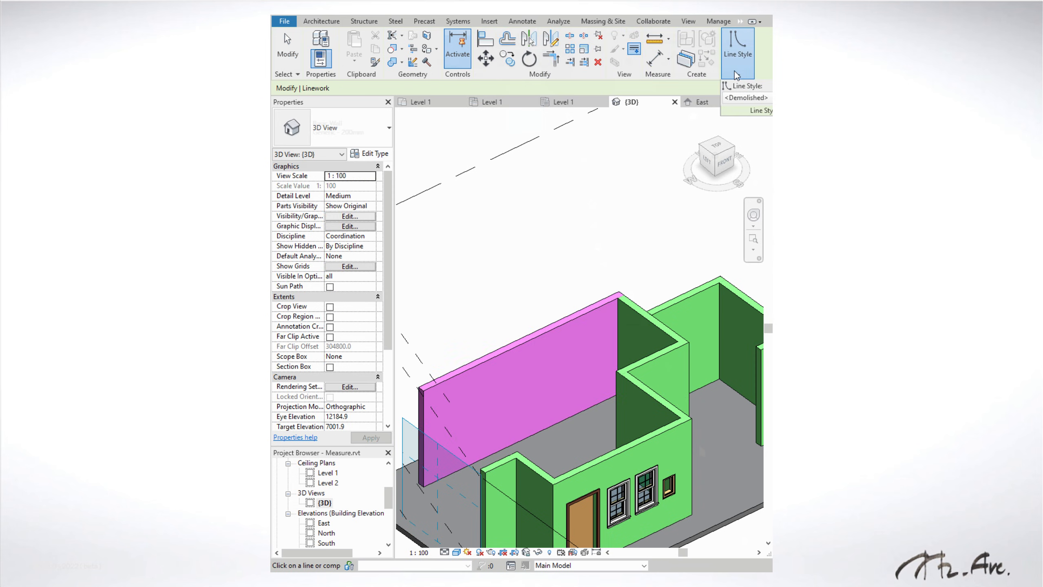
left_click(738, 53)
left_click(741, 99)
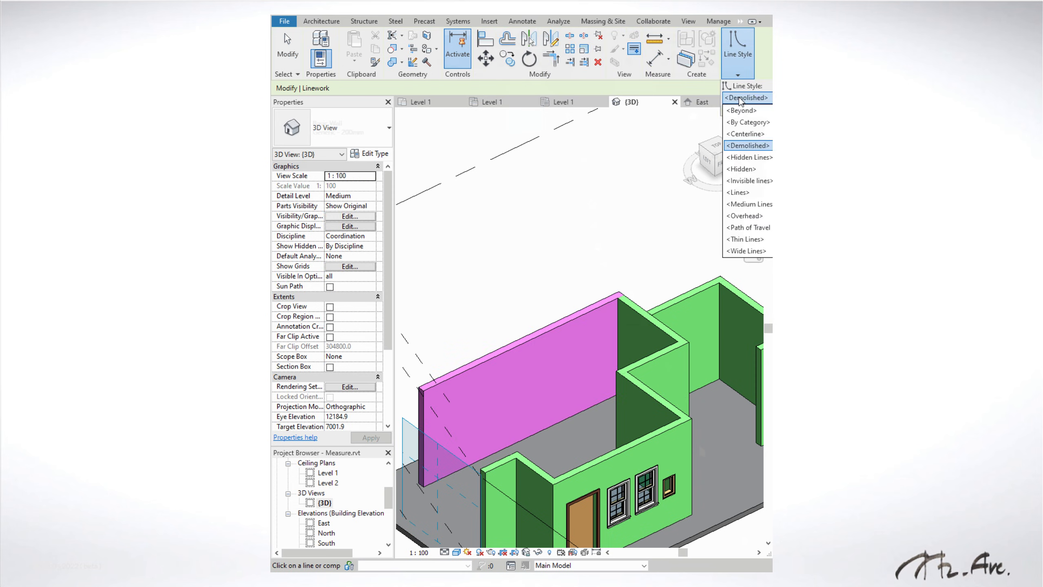
left_click(748, 145)
left_click(606, 317)
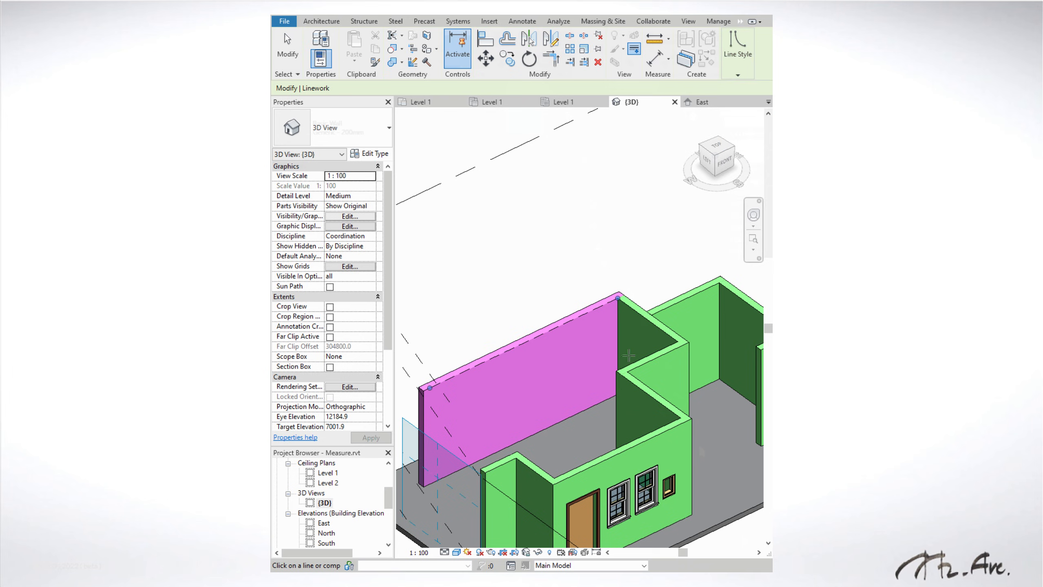
scroll(629, 355, "up", 4)
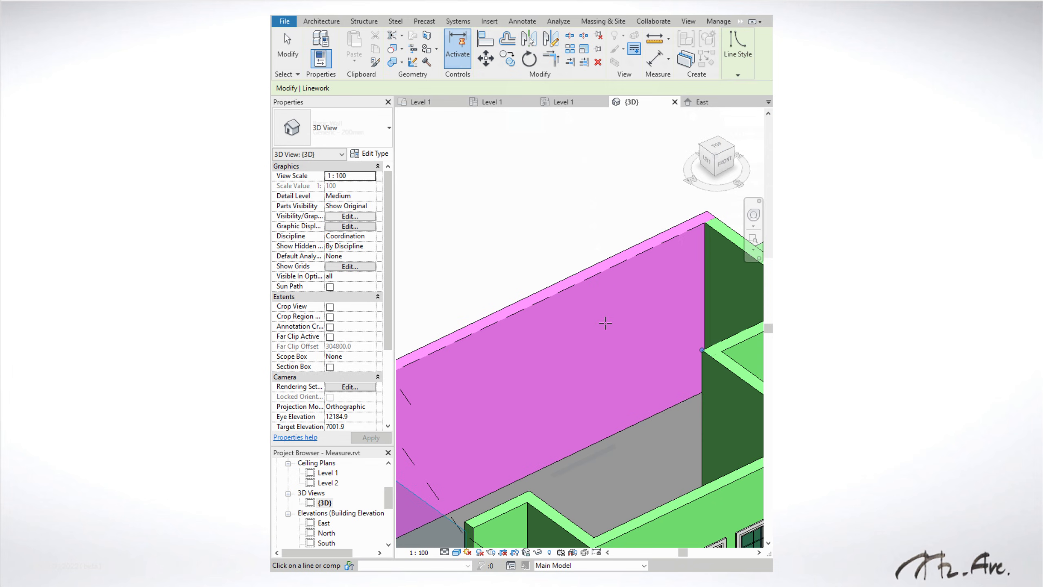
scroll(605, 323, "down", 2)
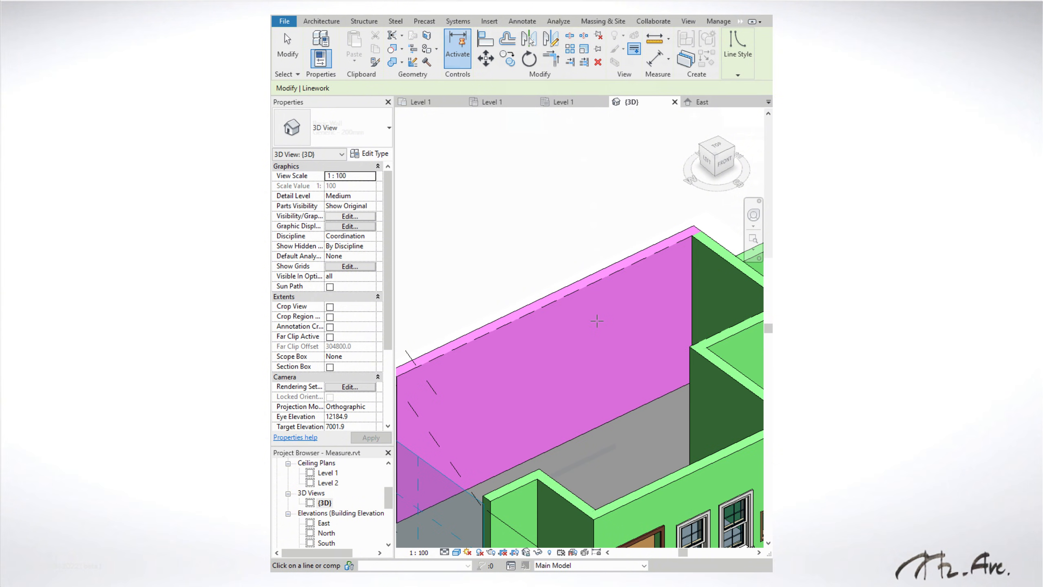
Apply the Demolished line style to the pink wall's outer upper edge, and choose <Overhead> as the Linework style
middle_click_drag(591, 287, 552, 323)
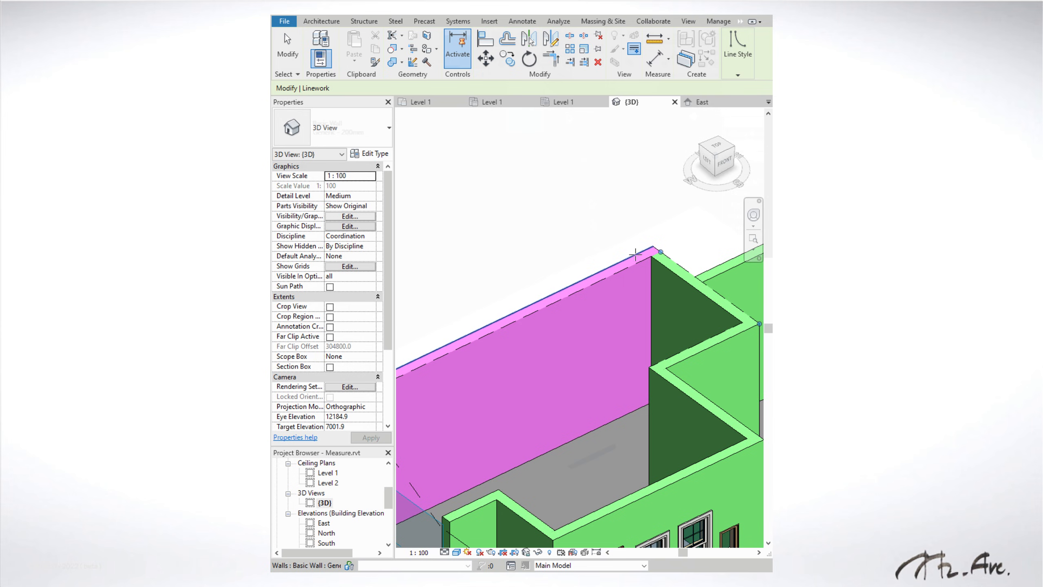
left_click(738, 76)
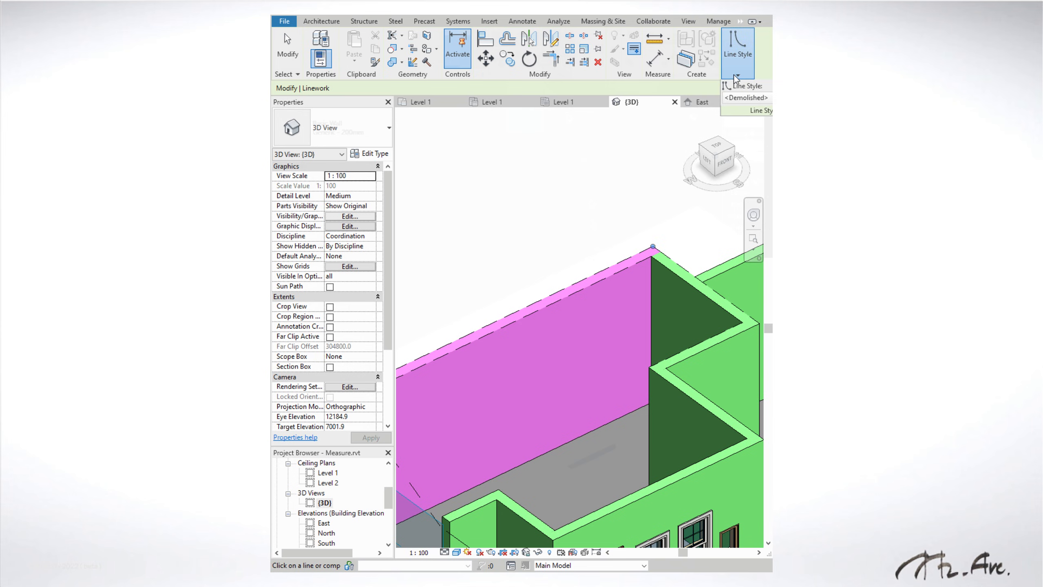
left_click(742, 98)
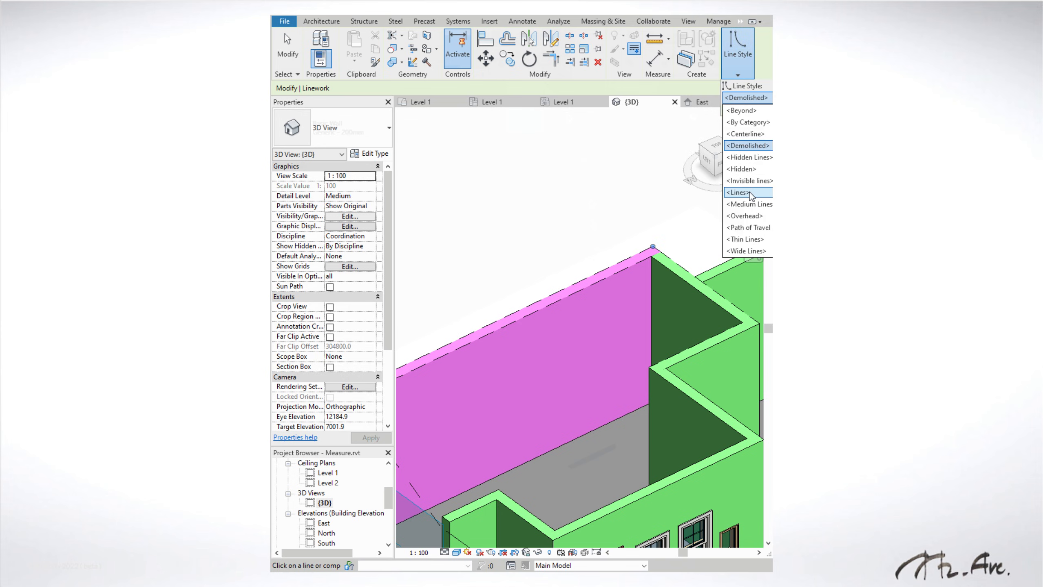
left_click(750, 216)
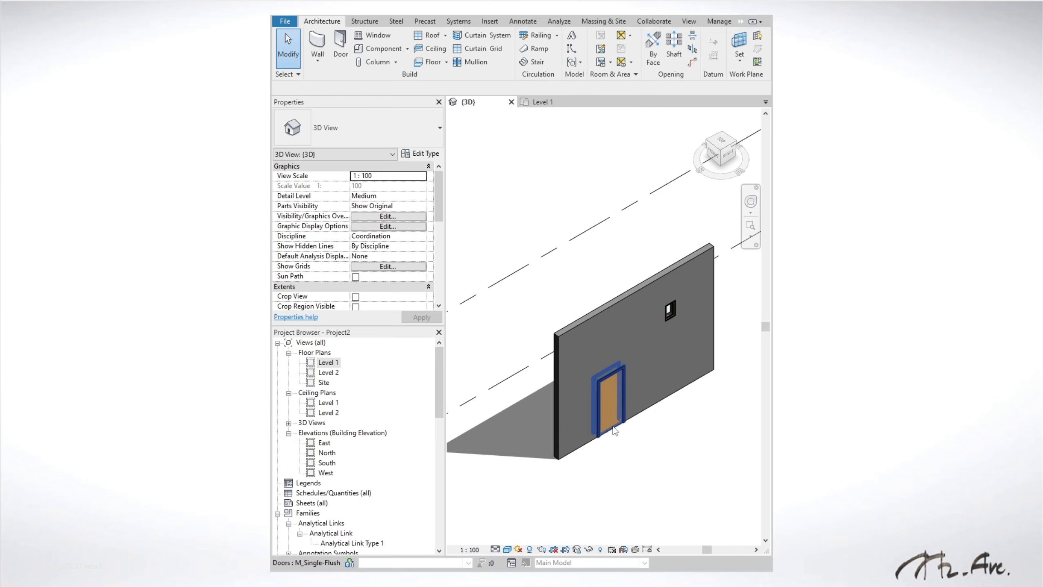
Displace the door about 200 along X out of the wall with Displace Elements
left_click(596, 391)
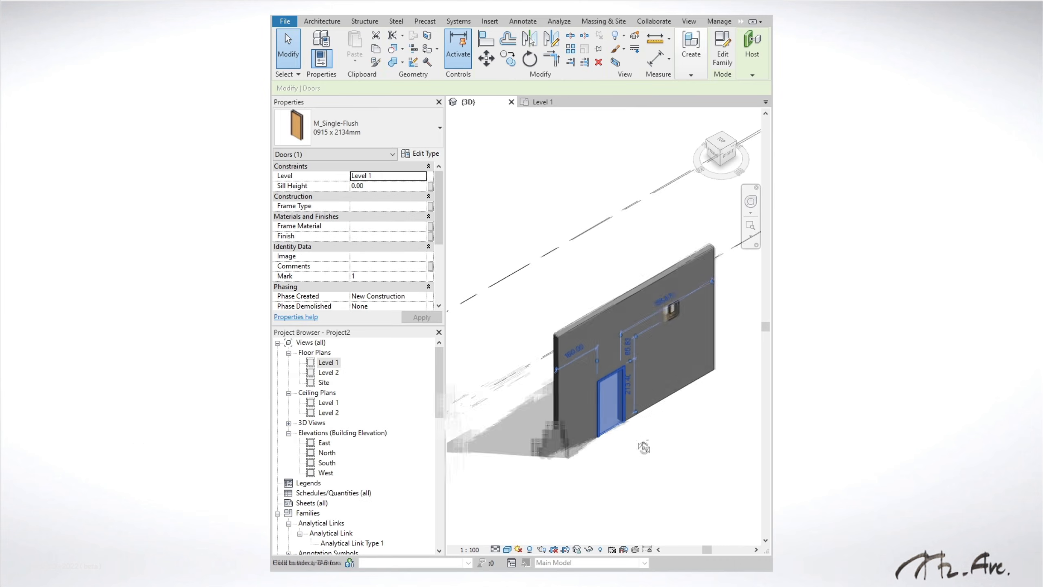
scroll(632, 435, "up", 2)
middle_click_drag(631, 435, 630, 426)
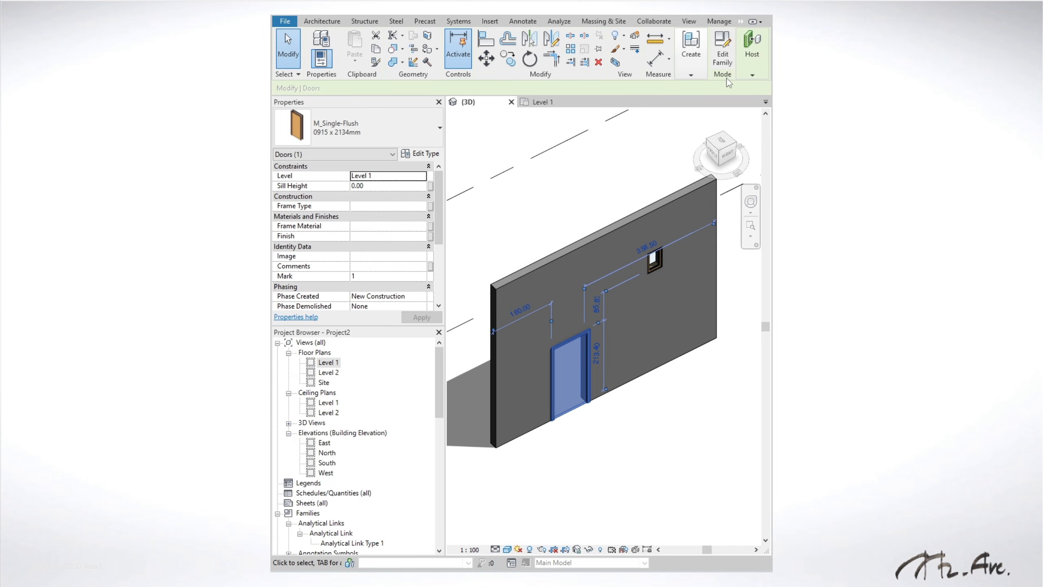
left_click(748, 75)
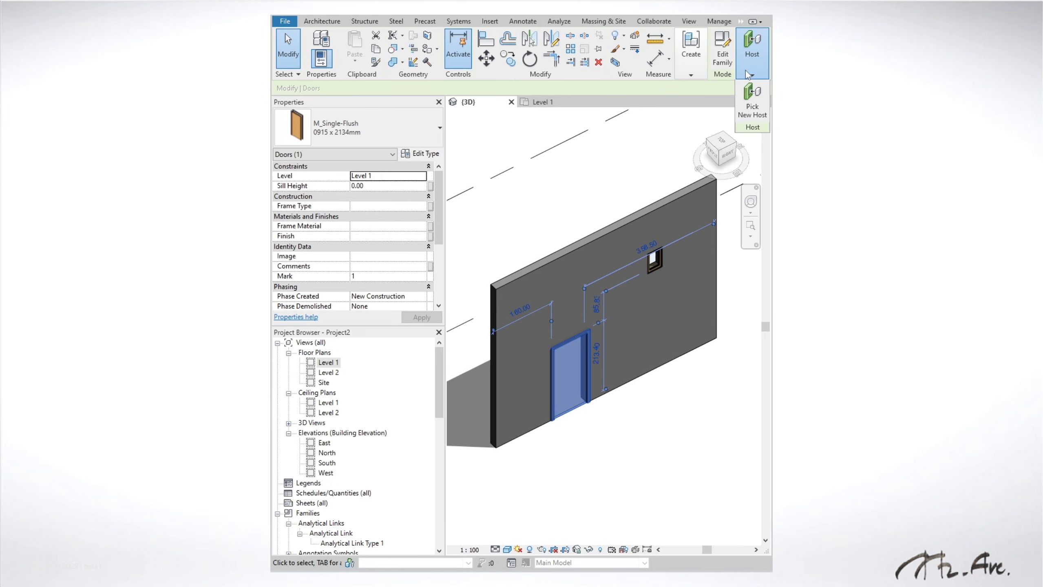
left_click(635, 37)
left_click_drag(596, 401, 641, 474)
left_click(641, 478)
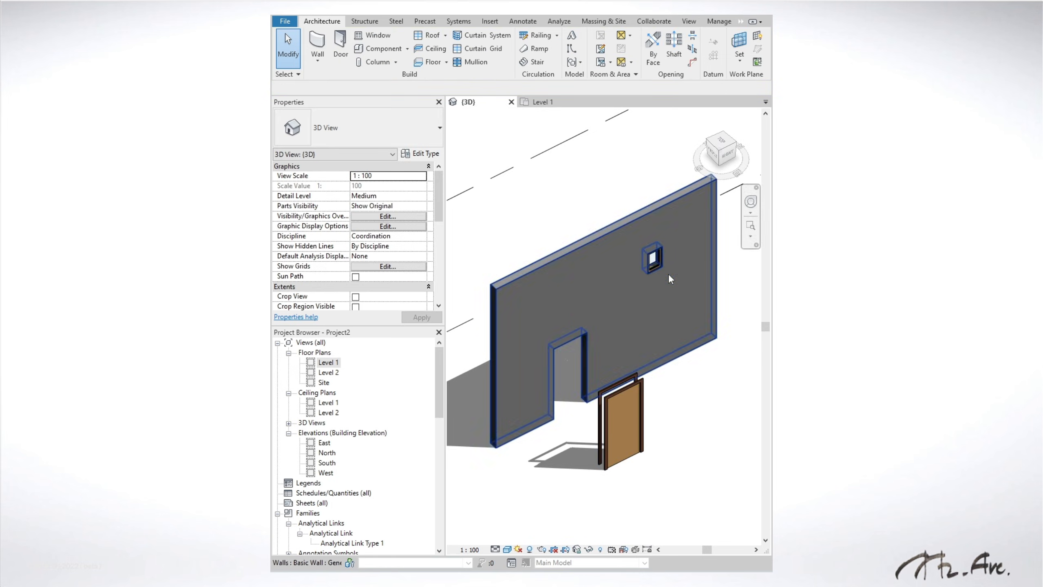
Add displacement paths from the corners of the displaced door back to its wall opening
left_click(655, 271)
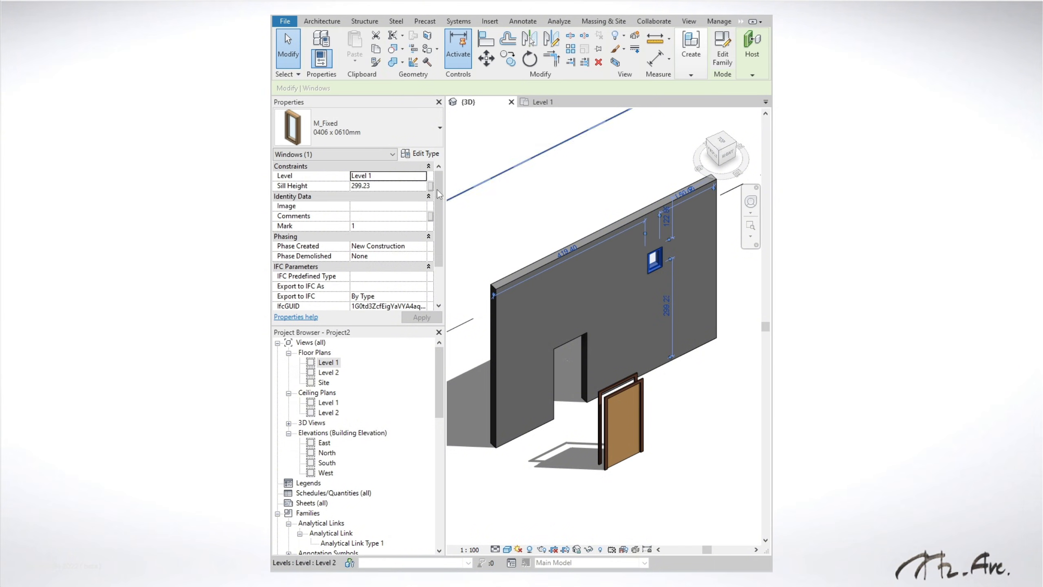
left_click(654, 452)
left_click(638, 440)
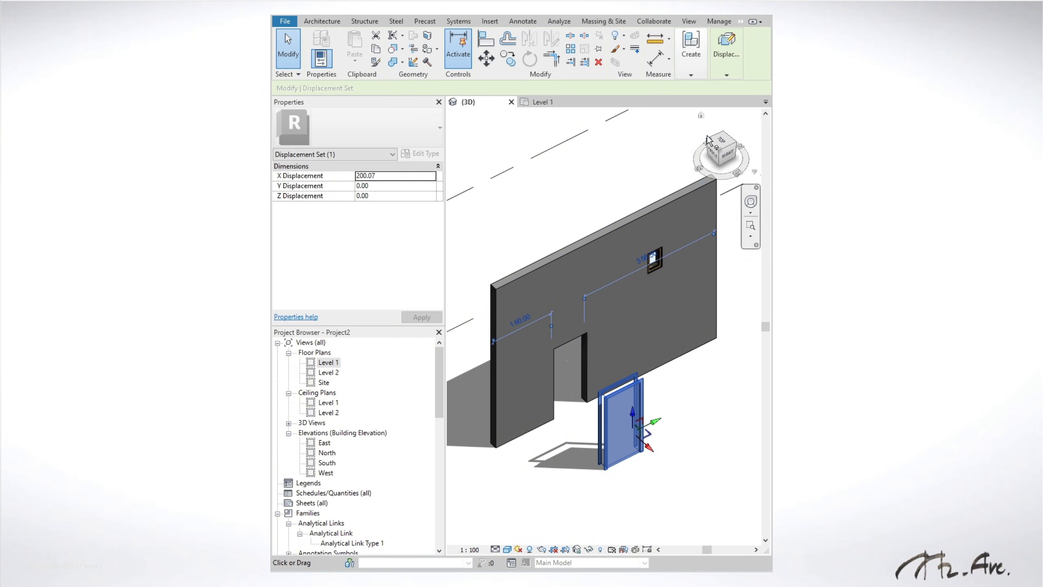
left_click(721, 64)
left_click(764, 95)
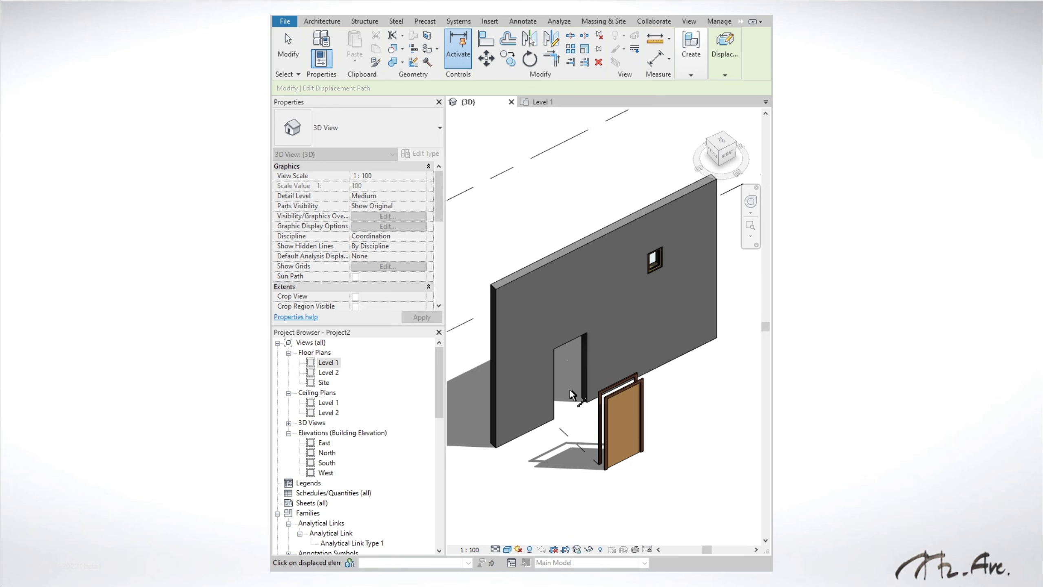
left_click(636, 375)
left_click(640, 447)
key("Escape")
key("Escape")
middle_click_drag(629, 474, 645, 449, "shift")
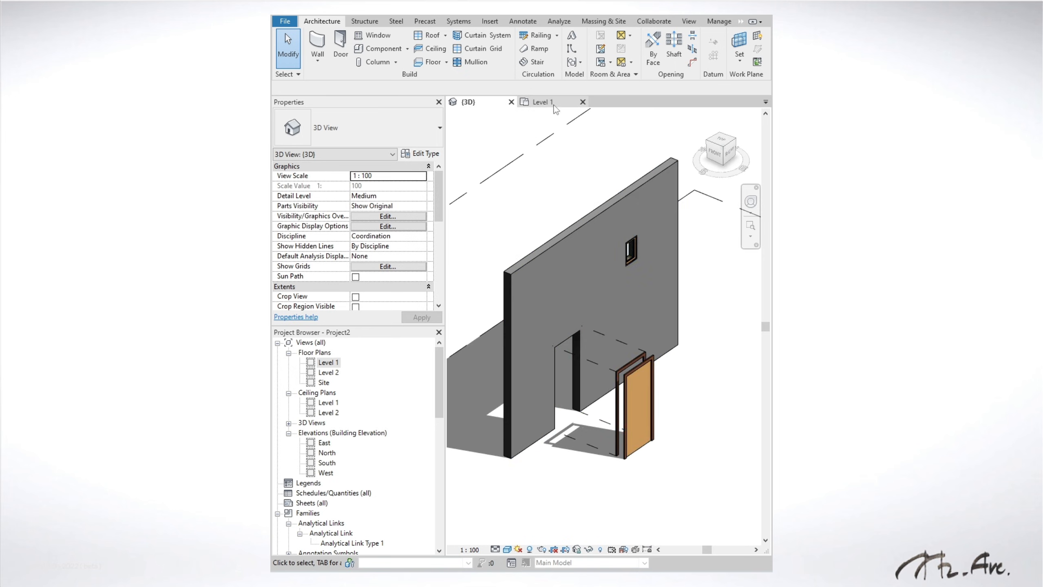
Compare the displaced door in the 3D view with the Level 1 floor plan
left_click(542, 102)
left_click(468, 102)
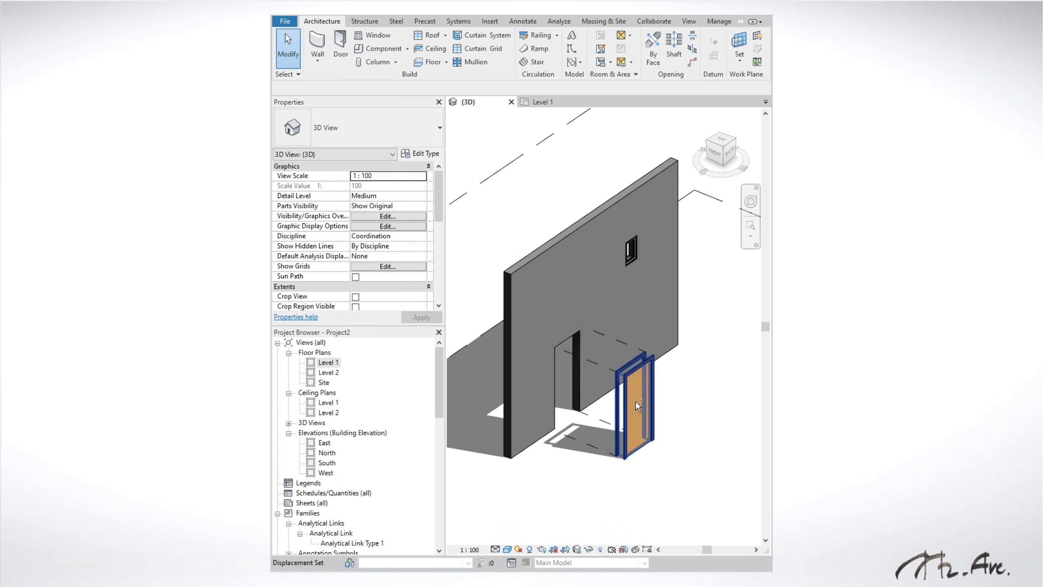
middle_click_drag(637, 406, 657, 370, "shift")
Displace the window by about 80 in X, 64 in Y and 103 in Z, and pull it further out along X
left_click(652, 258)
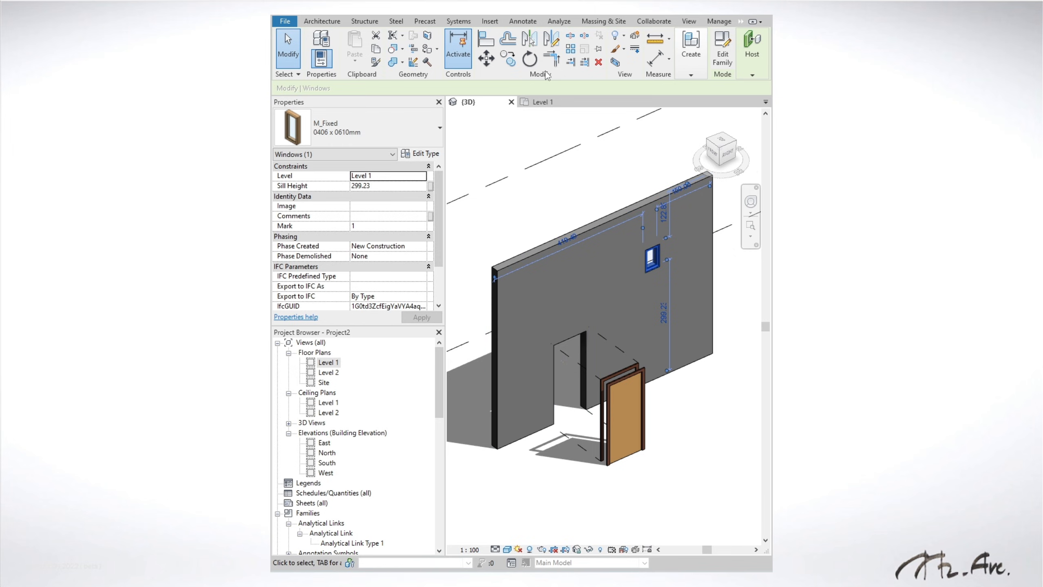
left_click(635, 36)
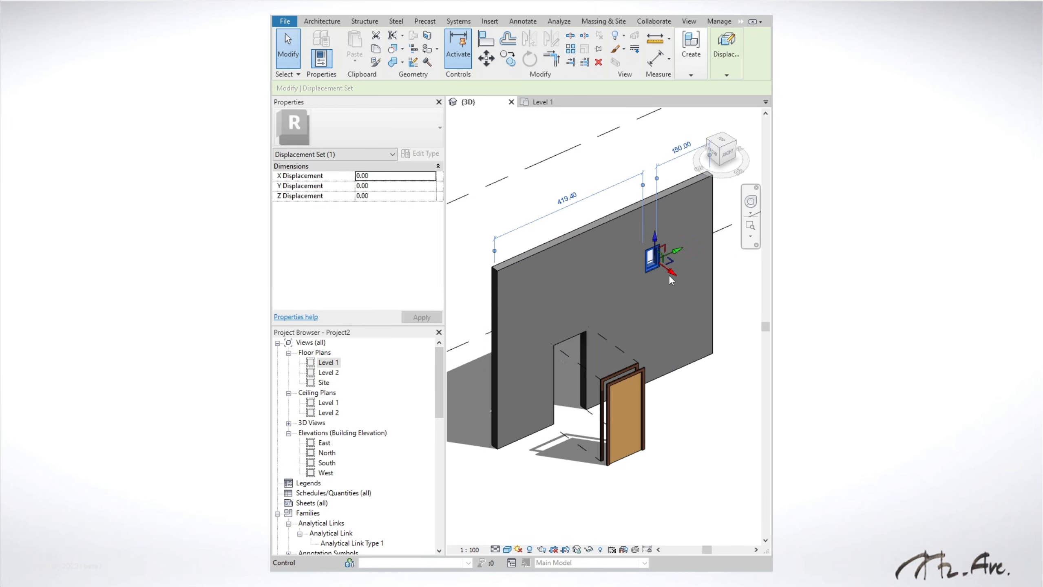
left_click_drag(676, 275, 699, 208)
middle_click_drag(686, 286, 693, 305, "shift")
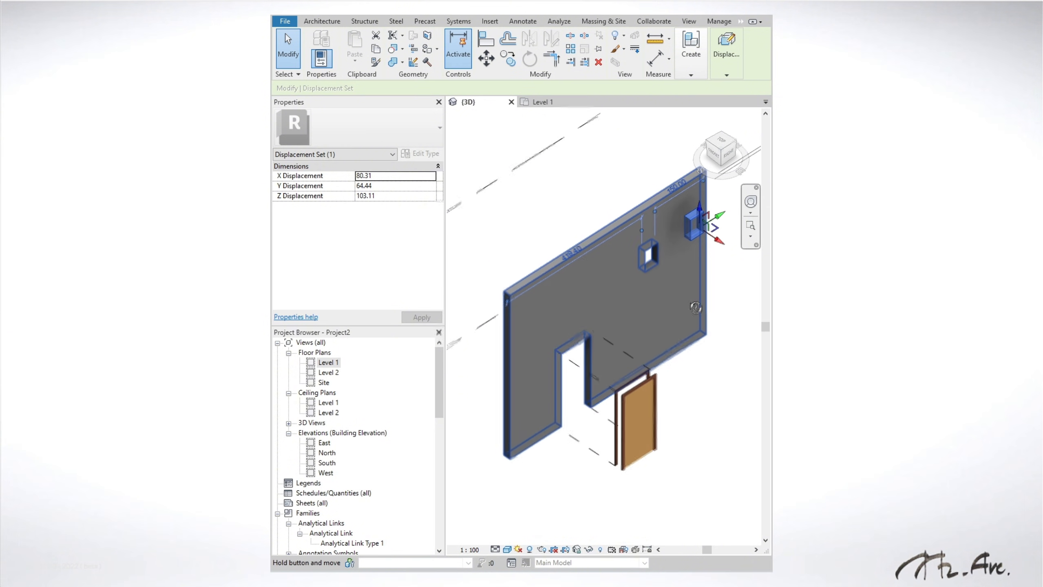
left_click_drag(717, 241, 743, 258)
left_click(734, 322)
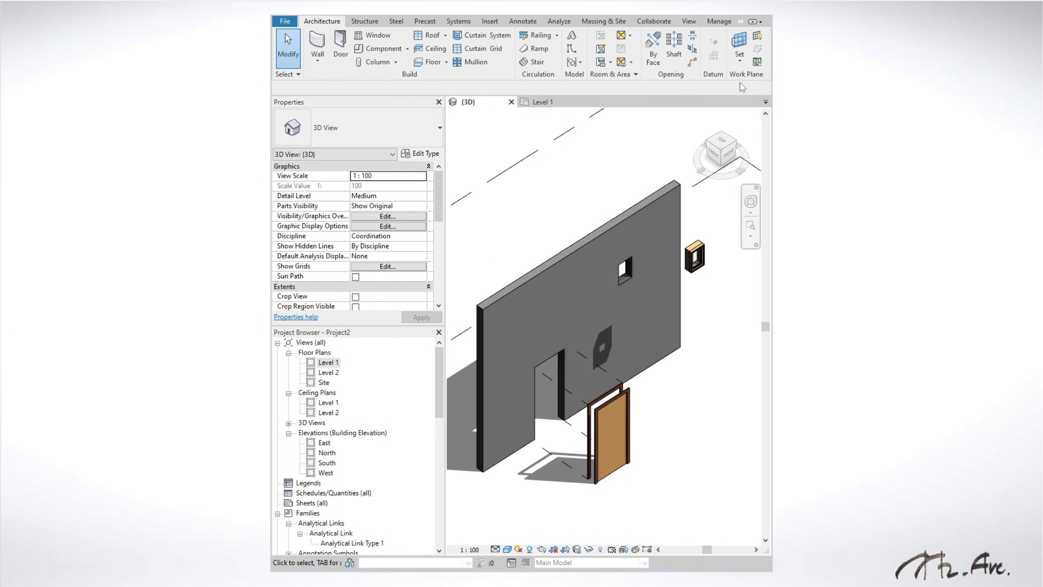
Add displacement paths from the corners of the displaced window back to its wall opening
left_click(695, 255)
left_click(725, 49)
left_click(763, 100)
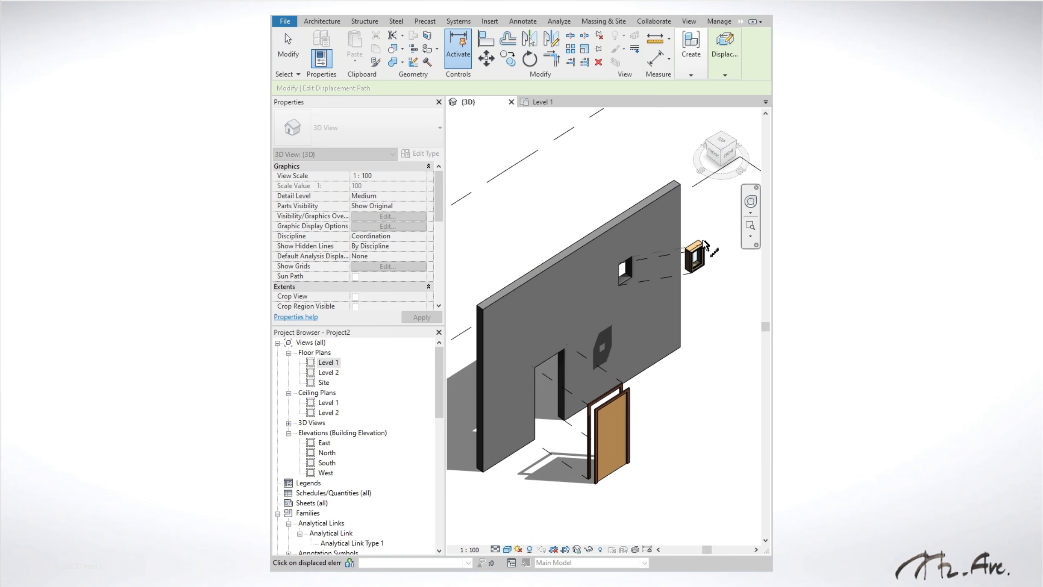
left_click(705, 262)
key("Escape")
middle_click_drag(657, 316, 674, 374, "shift")
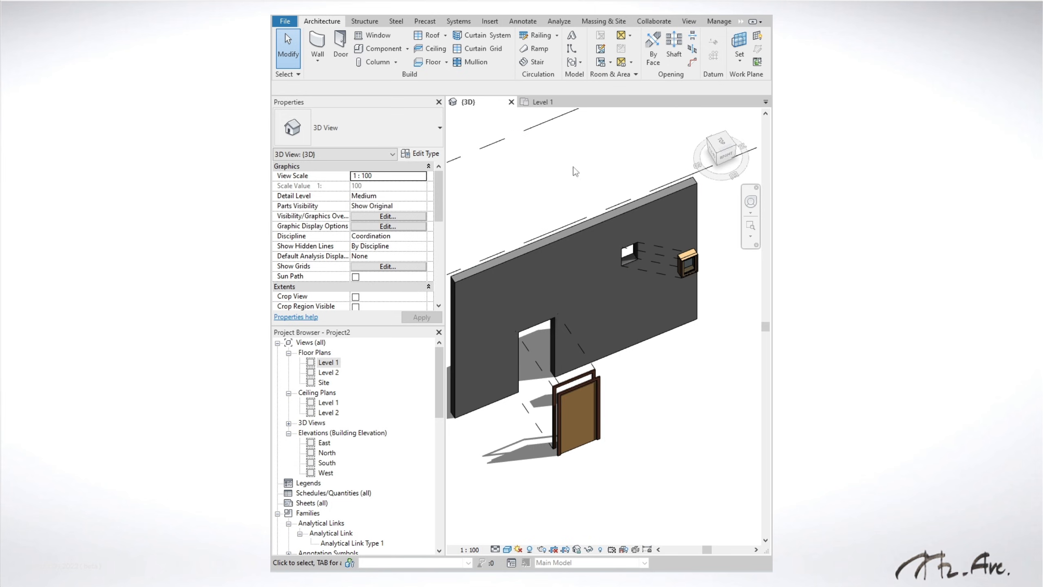
Examine the displaced door and window in the Level 1 plan, from the top and from an angled 3D view
left_click(543, 102)
left_click(468, 101)
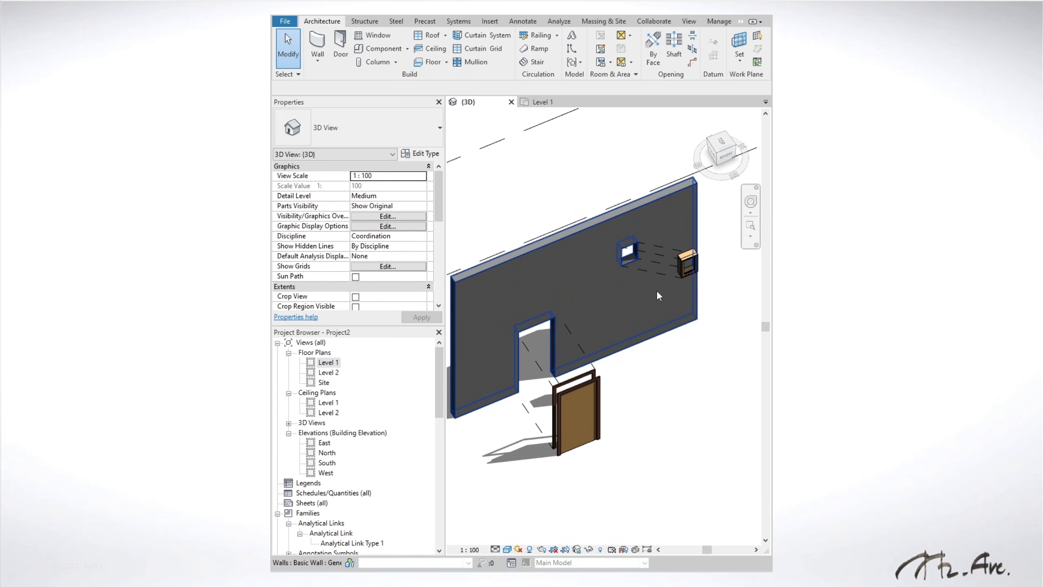
left_click(722, 145)
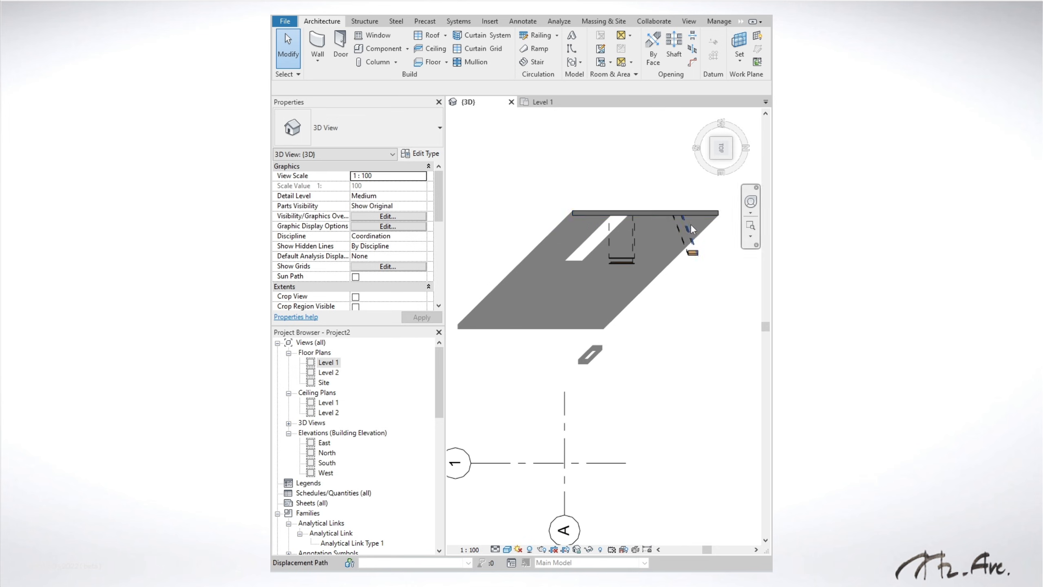
middle_click_drag(630, 351, 667, 356, "shift")
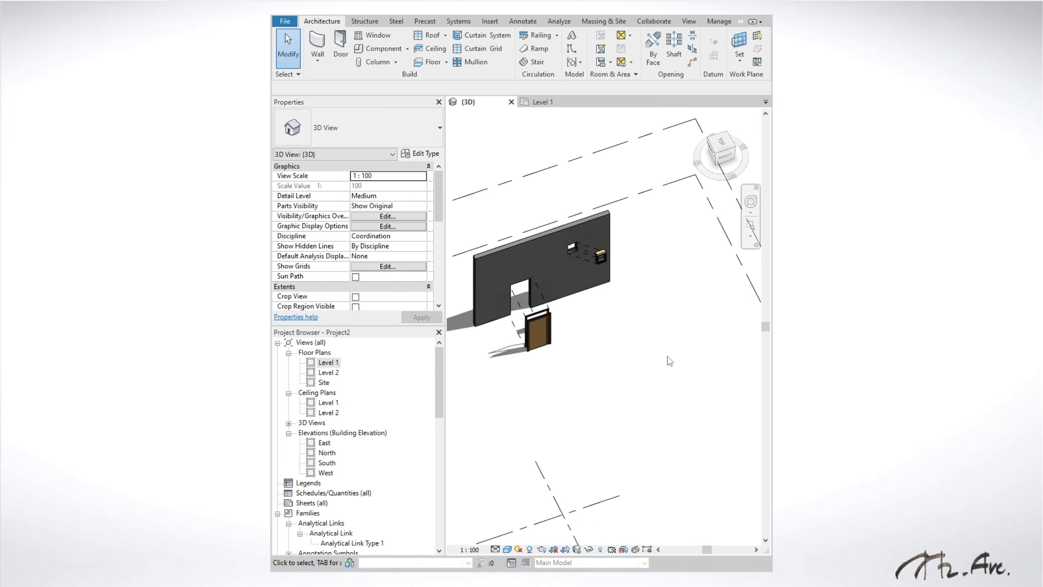
middle_click_drag(573, 322, 609, 404)
scroll(609, 404, "up", 2)
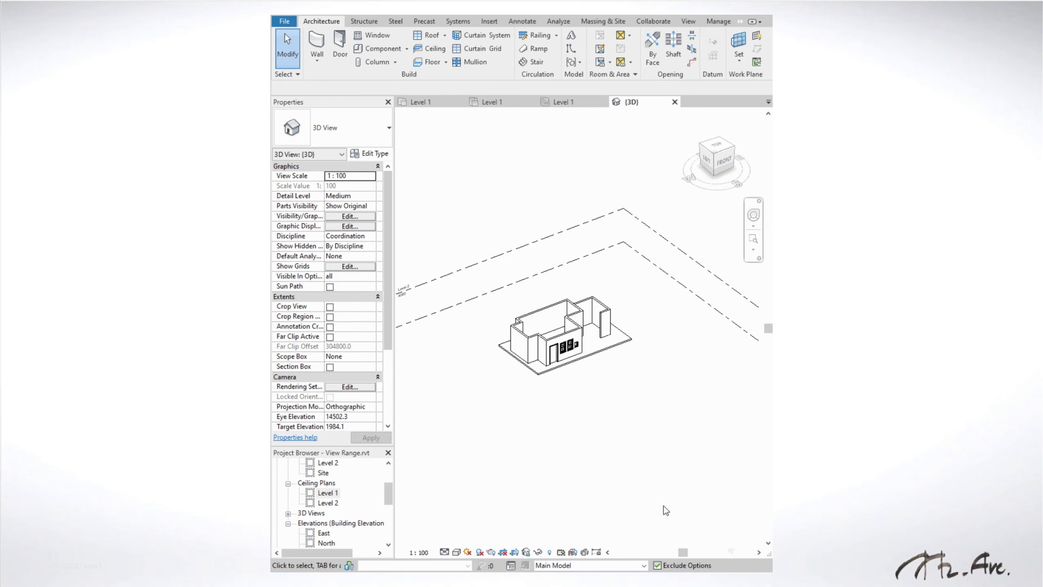
Measure between two references from the upper end of the long rear wall to the nearby floor slab corner
middle_click_drag(628, 453, 589, 372, "shift")
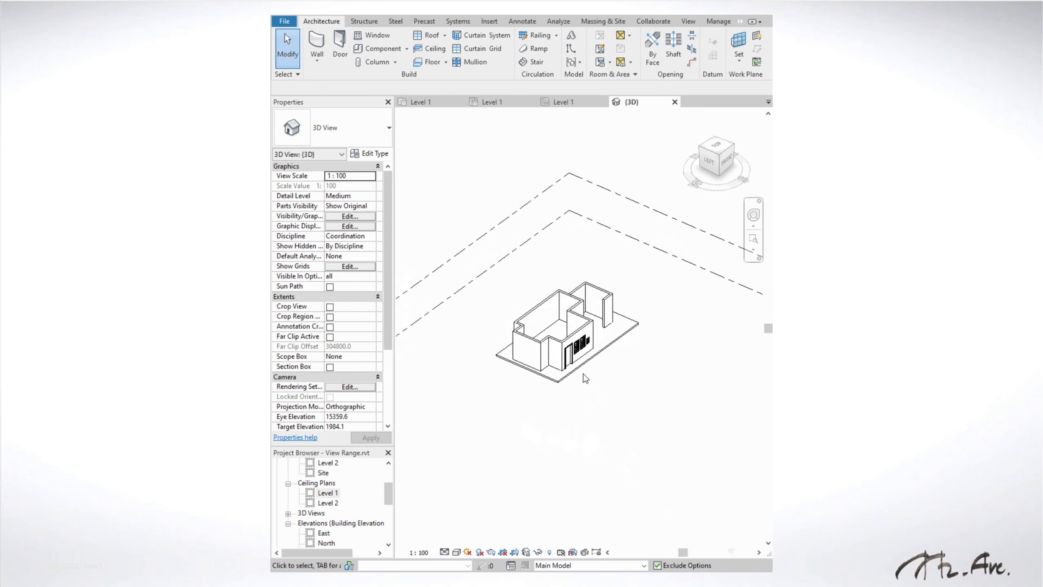
left_click(545, 307)
middle_click_drag(569, 310, 546, 307, "shift")
scroll(547, 306, "up", 2)
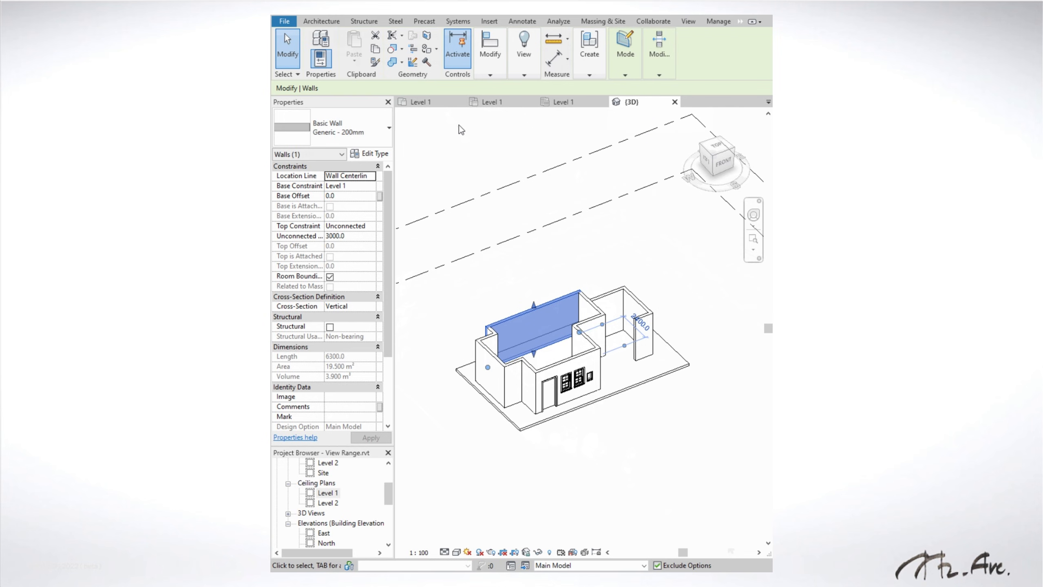
left_click(568, 39)
left_click(596, 77)
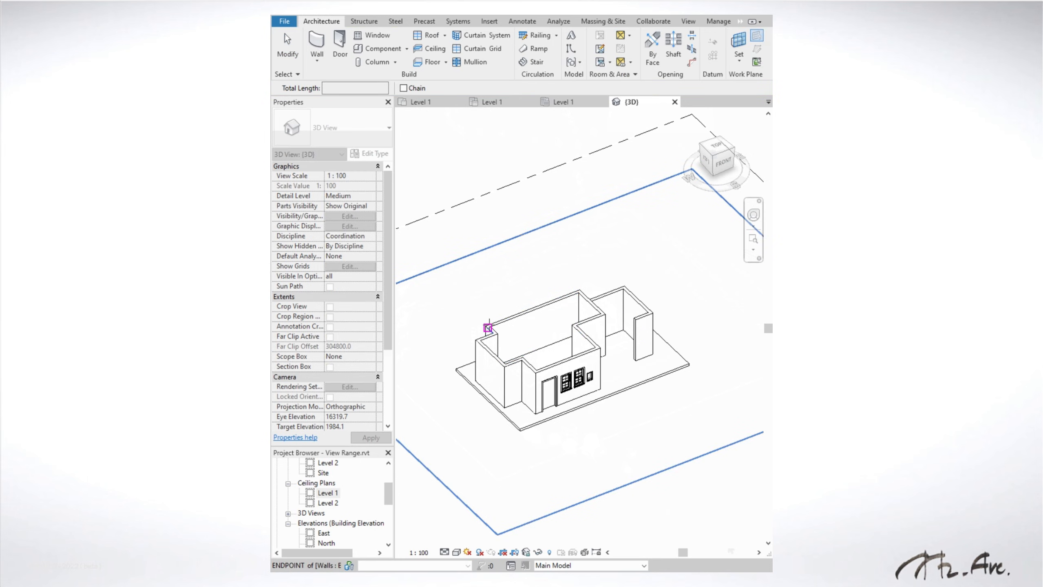
left_click(487, 328)
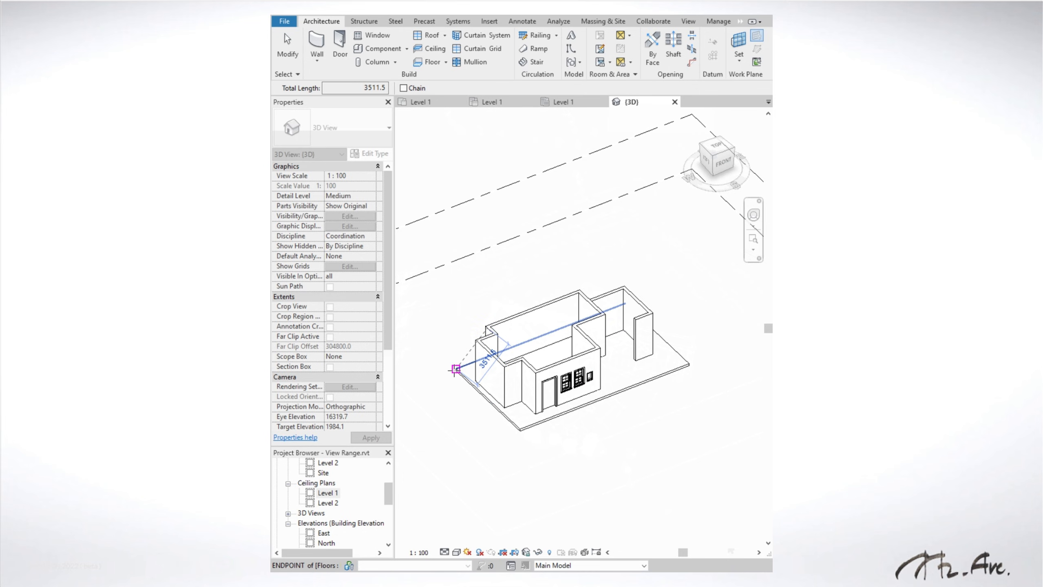
left_click(456, 369)
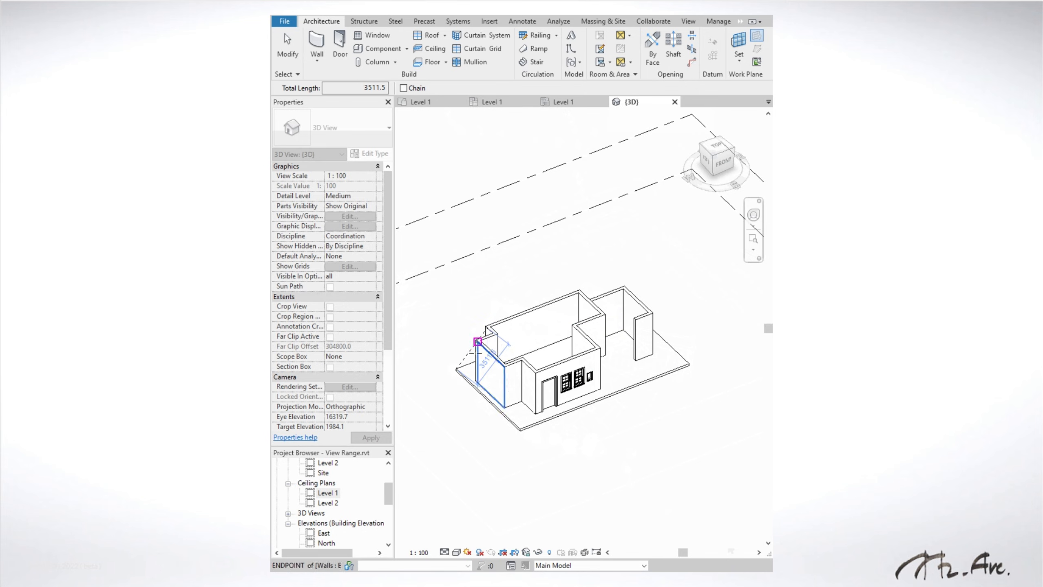
left_click(520, 429)
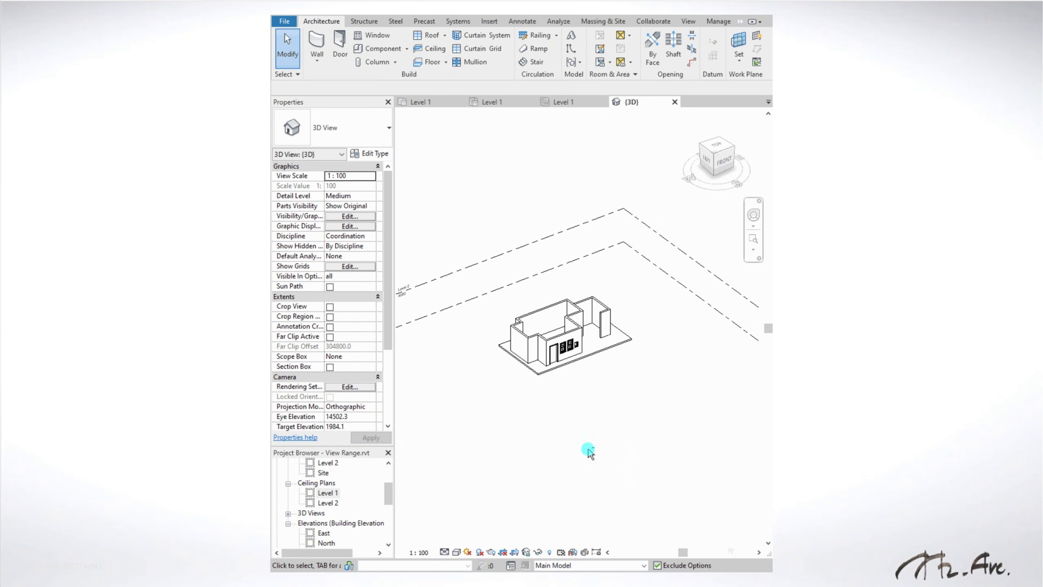
Select the long rear wall of the small building in the 3D view
middle_click_drag(588, 452, 569, 288, "shift")
left_click(551, 312)
scroll(573, 278, "up", 2)
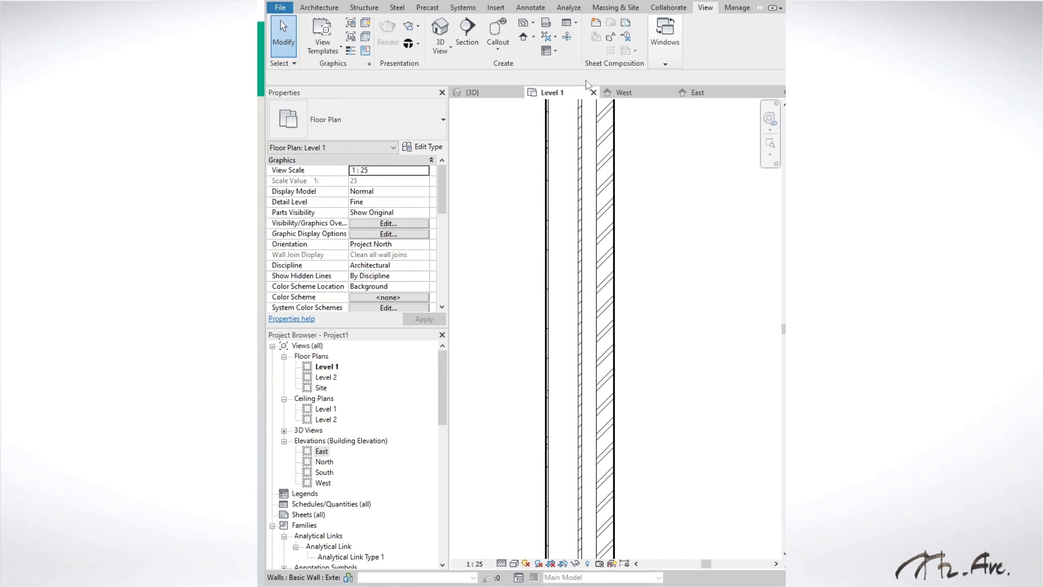
Use Cut Profile on the wall's hatched outer layer to sketch an outward projection with a slanted lower corner and a bottom edge about 15 long
left_click(366, 50)
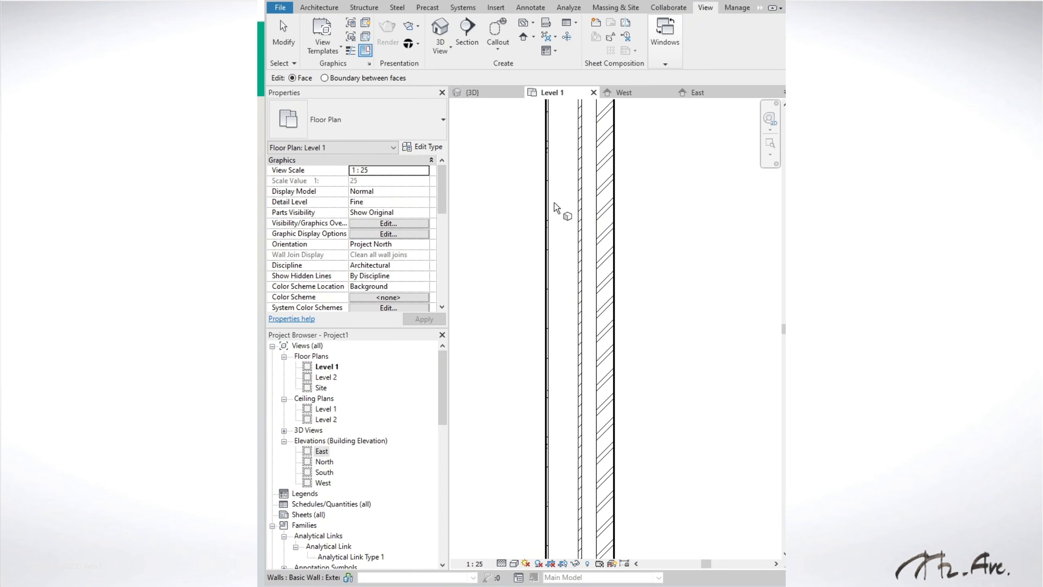
left_click(623, 221)
left_click(615, 180)
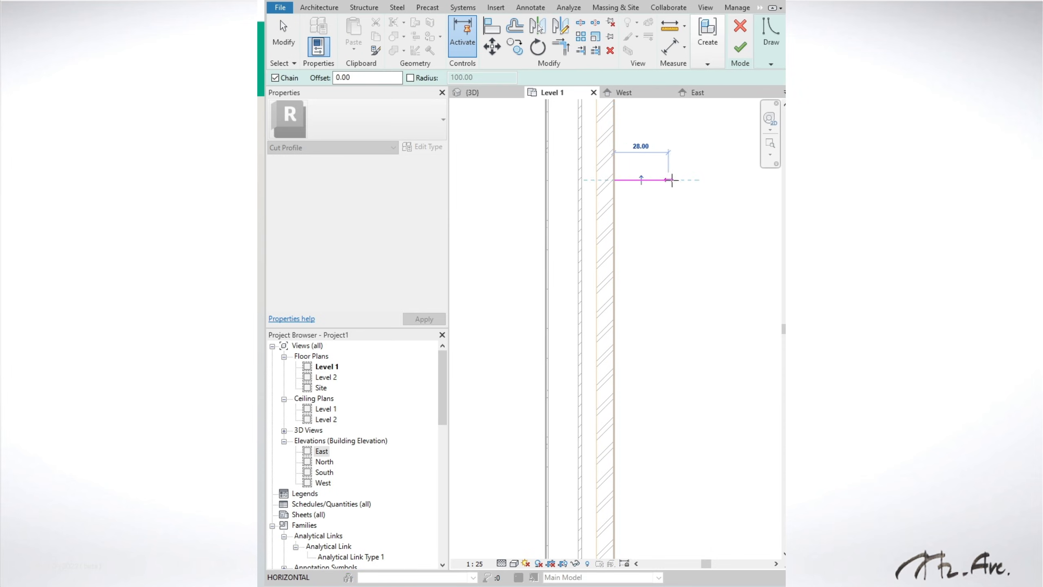
left_click(676, 180)
left_click(676, 214)
left_click(642, 234)
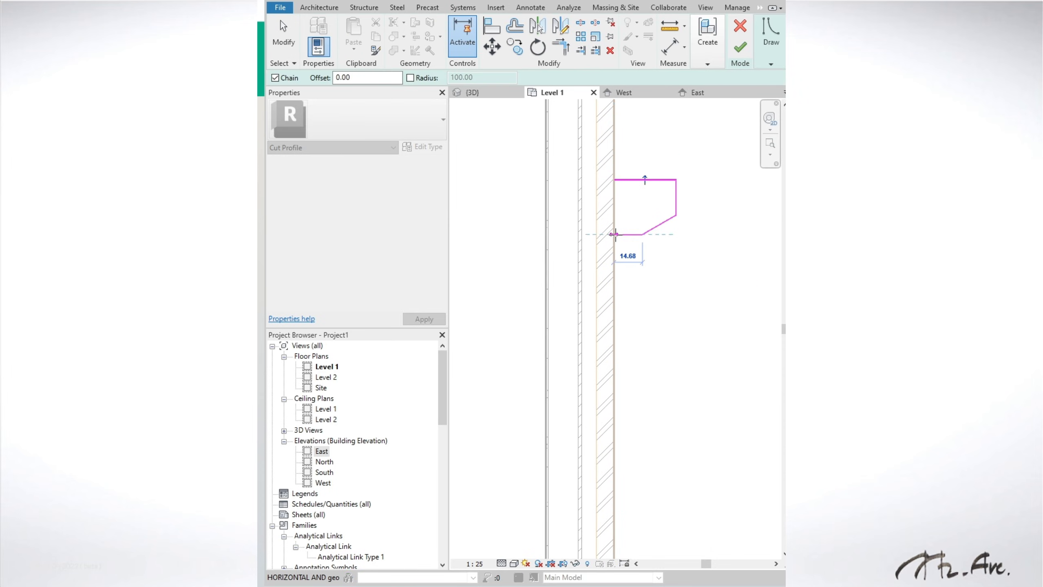
left_click(615, 234)
left_click(739, 49)
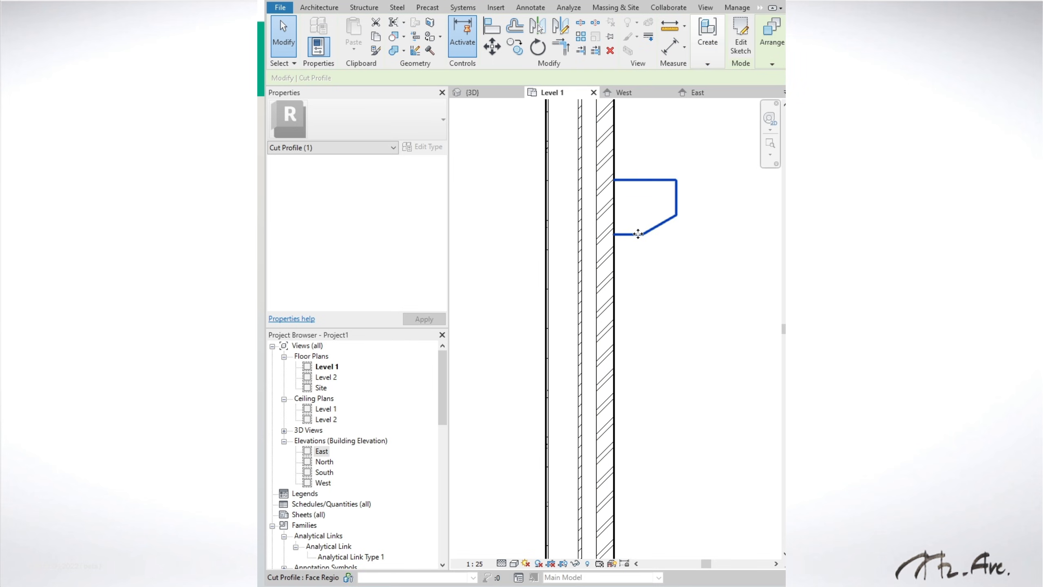
Edit the outward projection's cut profile sketch so its arrow points into the enclosed area, and finish the sketch
double_click(645, 180)
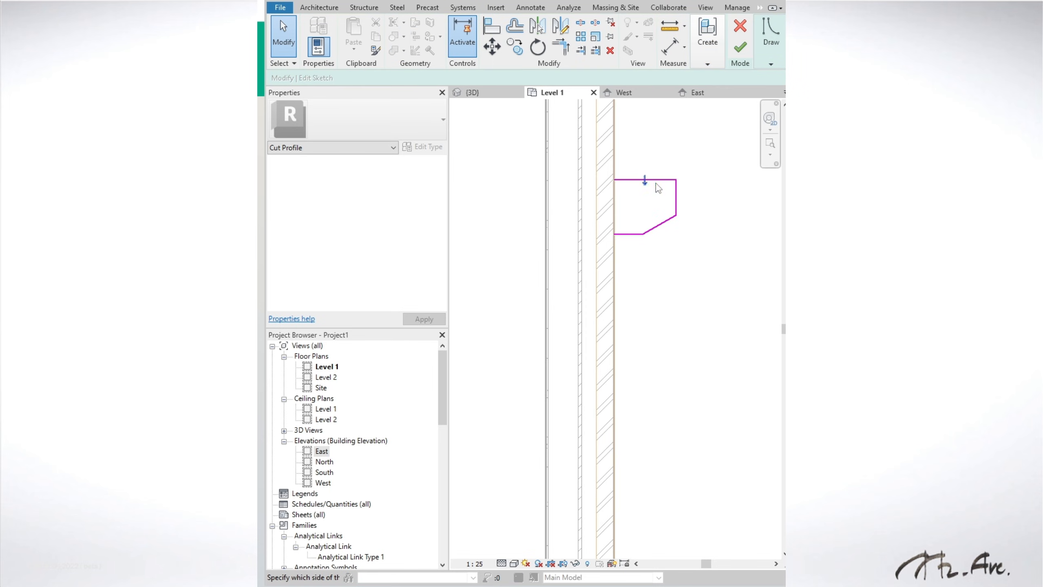
left_click(740, 47)
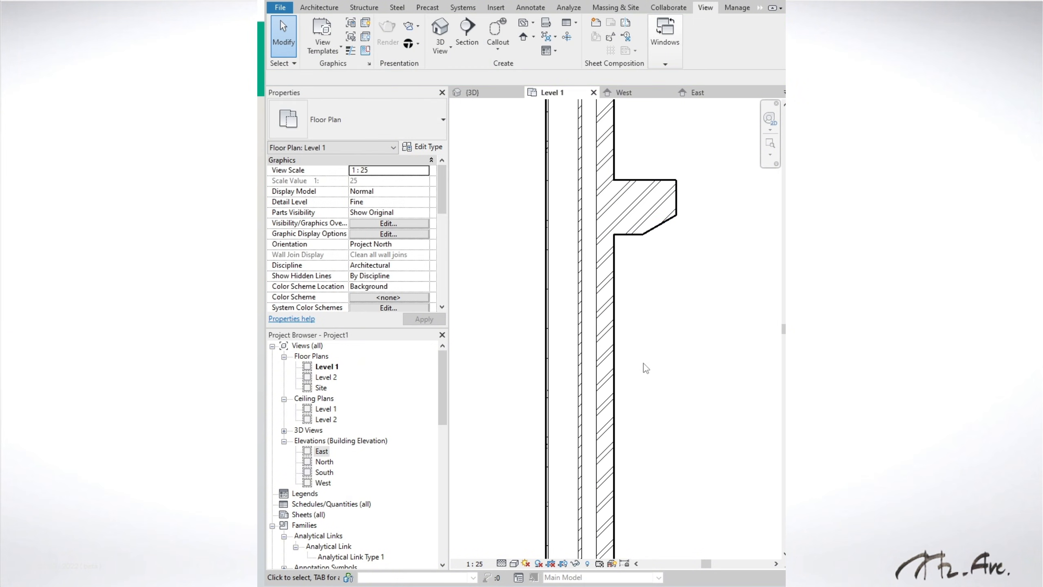
Use Cut Profile on the hatched outer layer to sketch a shallow recess below the projection with slanted ends and an inner edge about 32 long
scroll(623, 261, "up", 2)
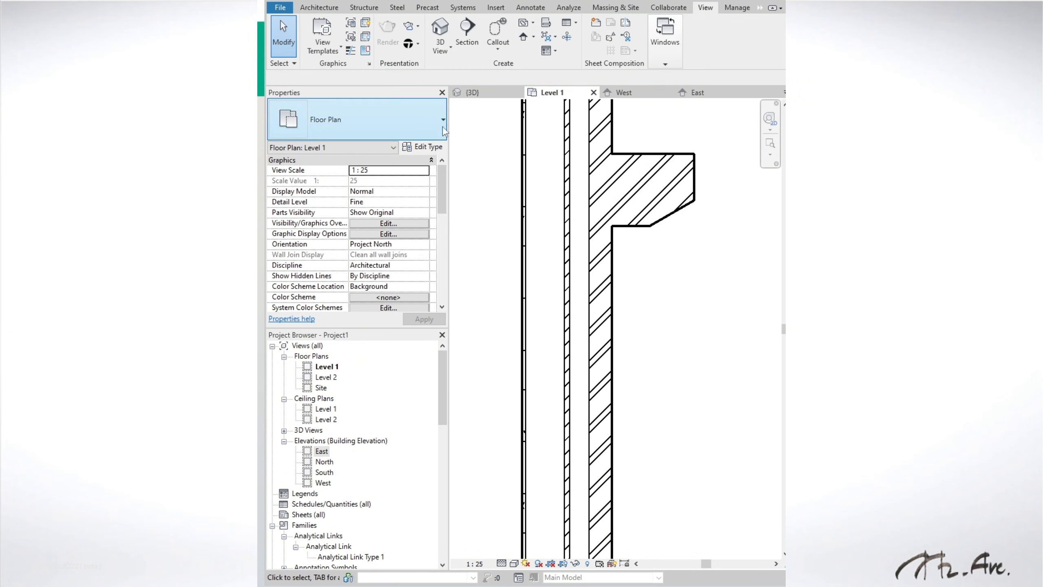
left_click(365, 50)
left_click(612, 307)
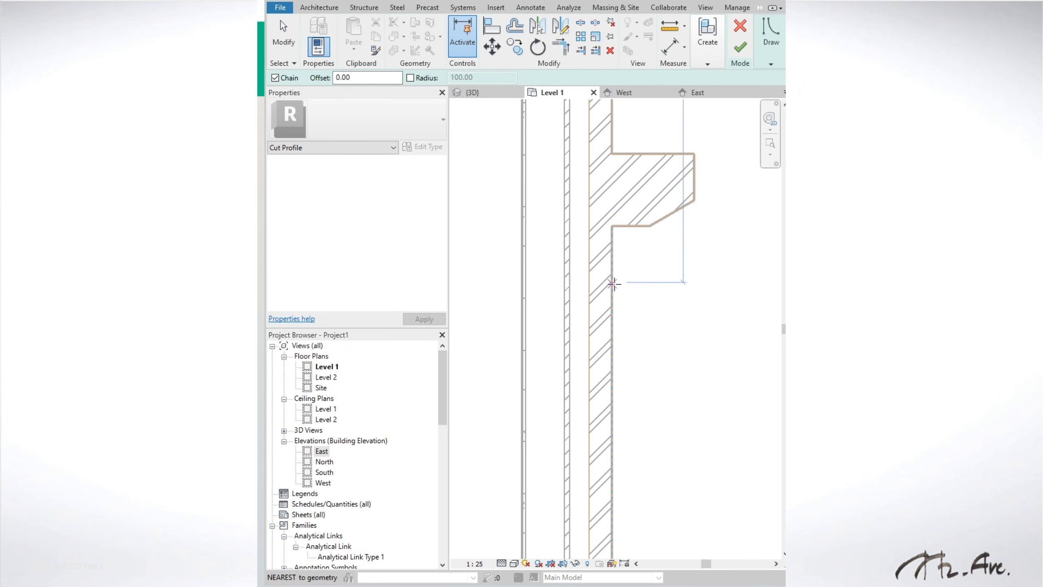
left_click(612, 284)
left_click(602, 293)
left_click(601, 375)
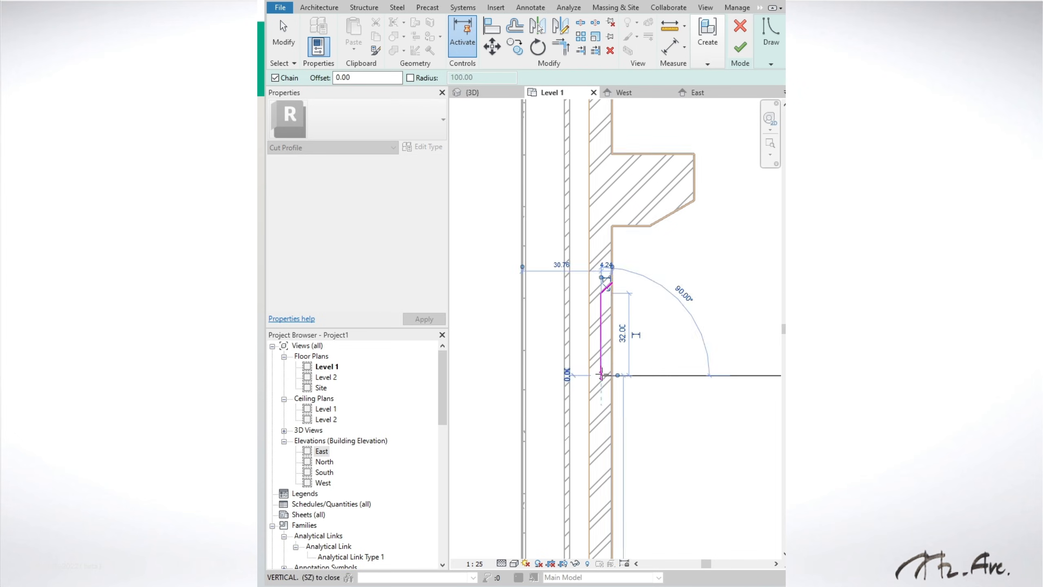
left_click(611, 385)
key("Escape")
key("Escape")
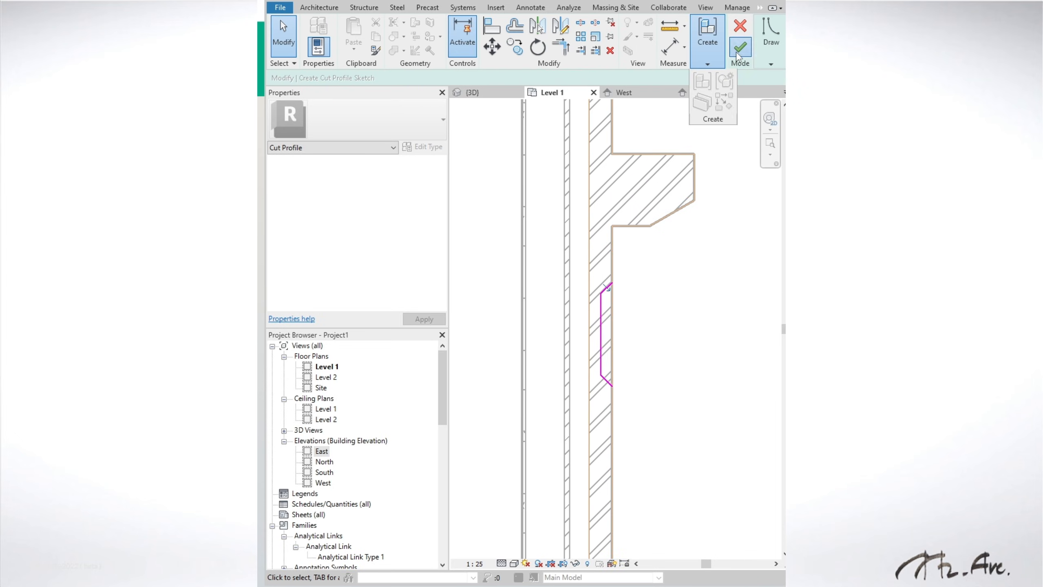
left_click(740, 47)
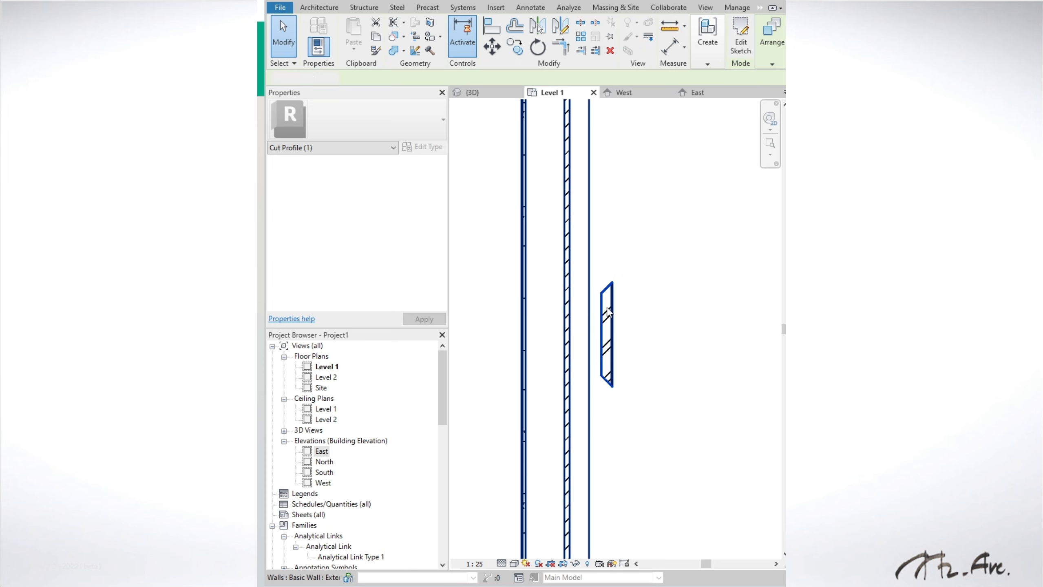
Edit the recess's cut profile sketch so its arrow points towards the wall material, and finish the sketch
left_click(612, 310)
key("Escape")
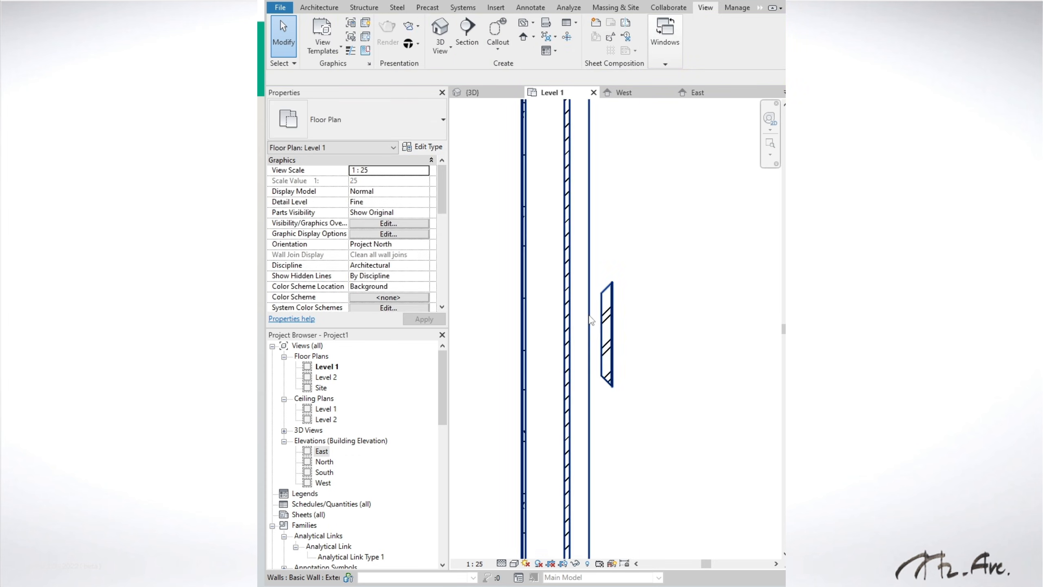
double_click(611, 308)
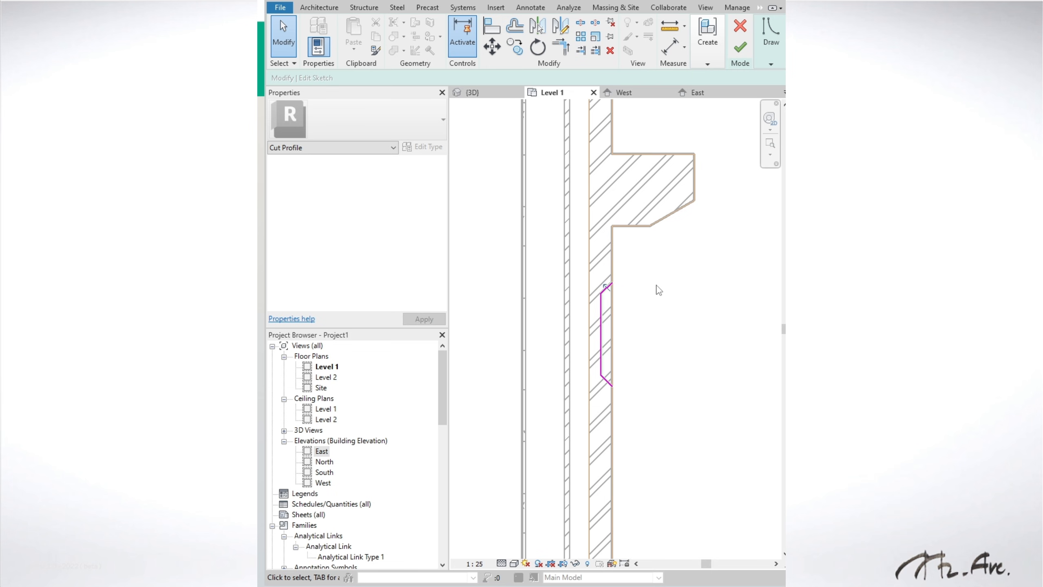
left_click(740, 47)
key("Escape")
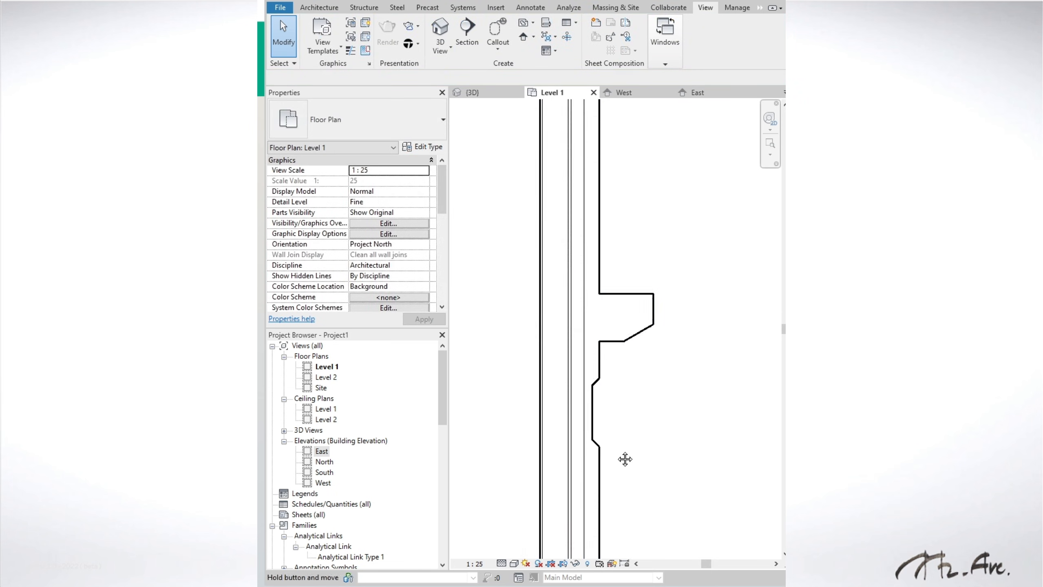
Examine the profiled wall in the 3D view from an angle and from the top, and return to the Level 1 plan
key("ctrl+Tab")
middle_click_drag(647, 405, 607, 352, "shift")
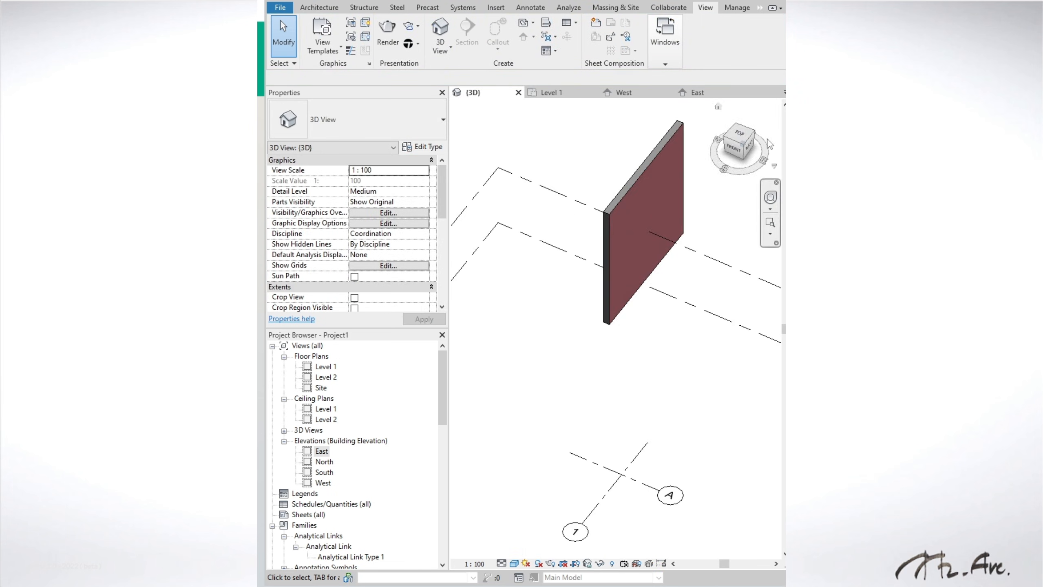
left_click(739, 133)
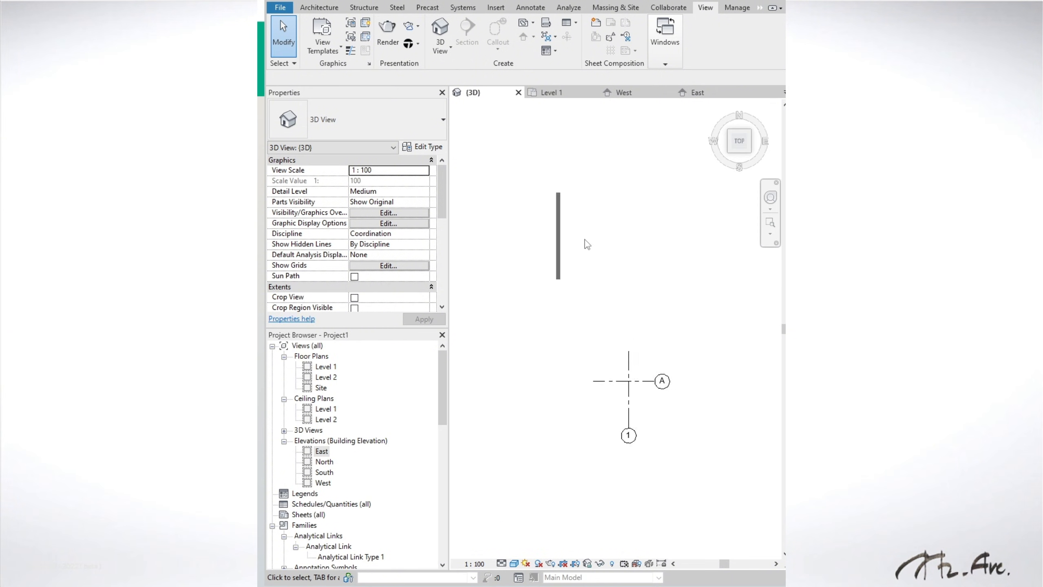
double_click(324, 367)
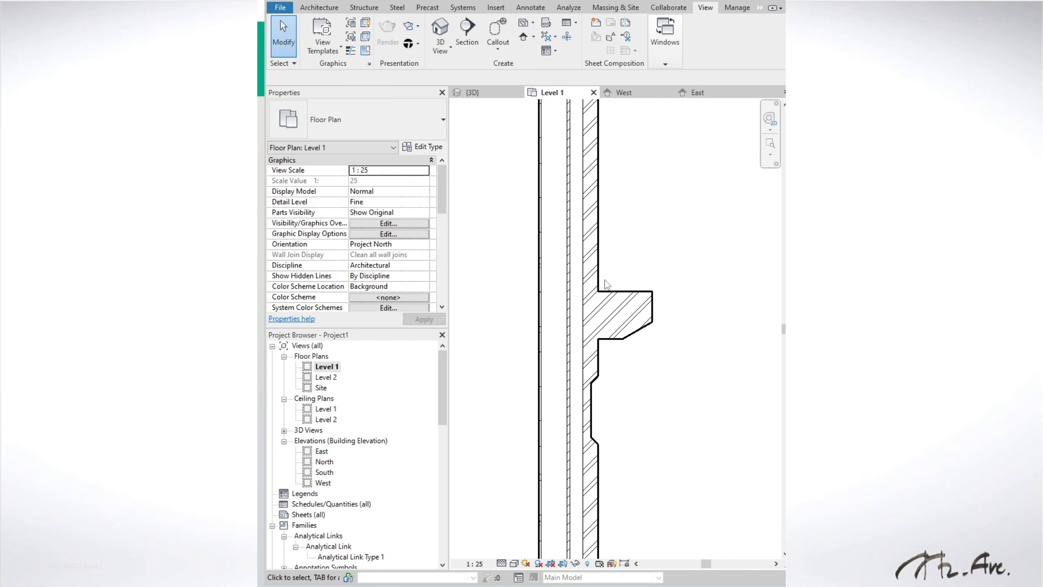
scroll(607, 284, "down", 2)
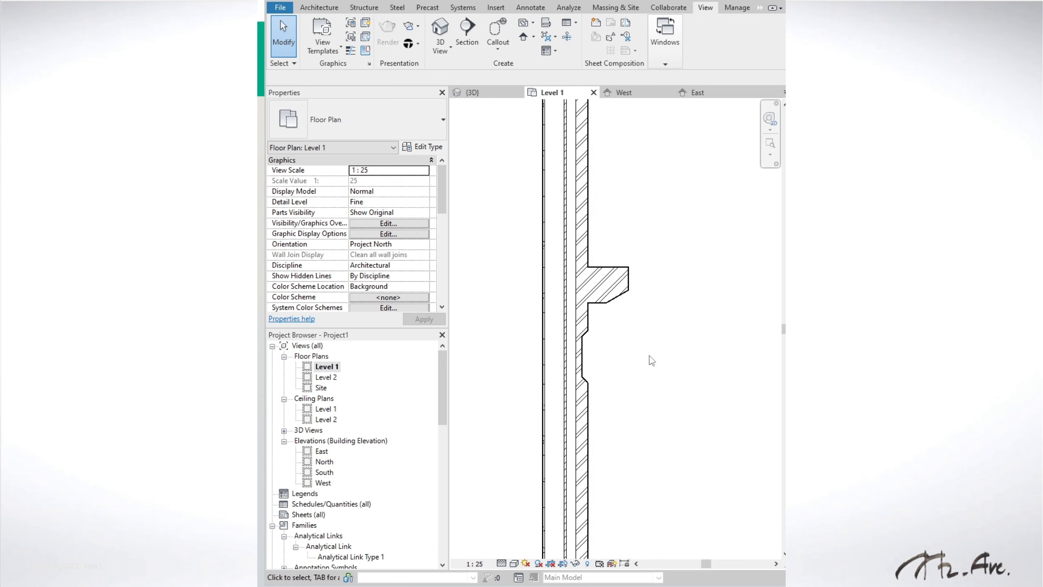
Use Cut Profile on the thin hatched inner layer to sketch a bulge into the cavity with slanted ends and a straight edge about 30 long
scroll(566, 260, "up", 2)
left_click(366, 51)
left_click(566, 231)
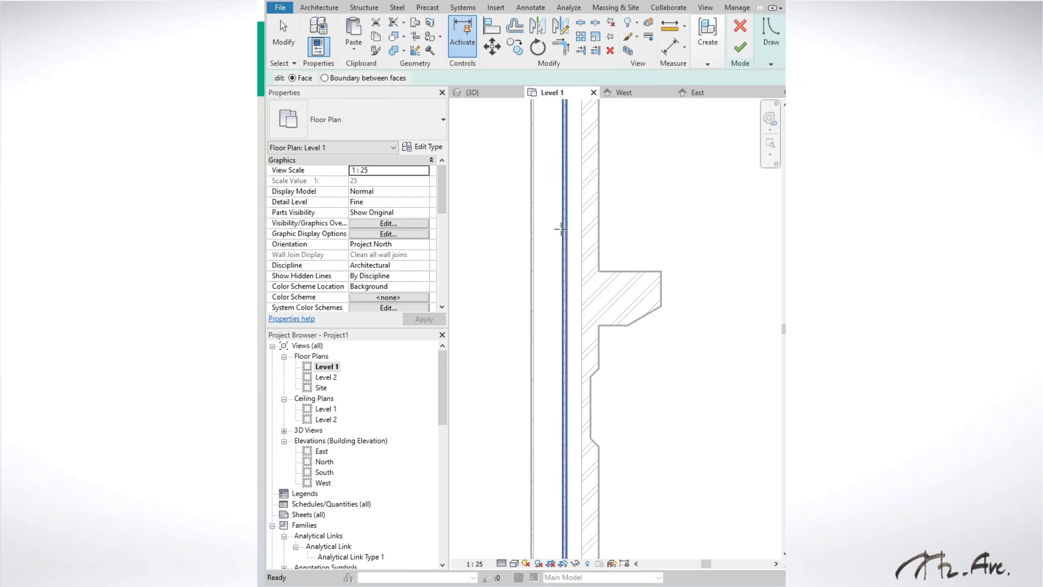
scroll(561, 229, "up", 2)
left_click(571, 190)
left_click(546, 204)
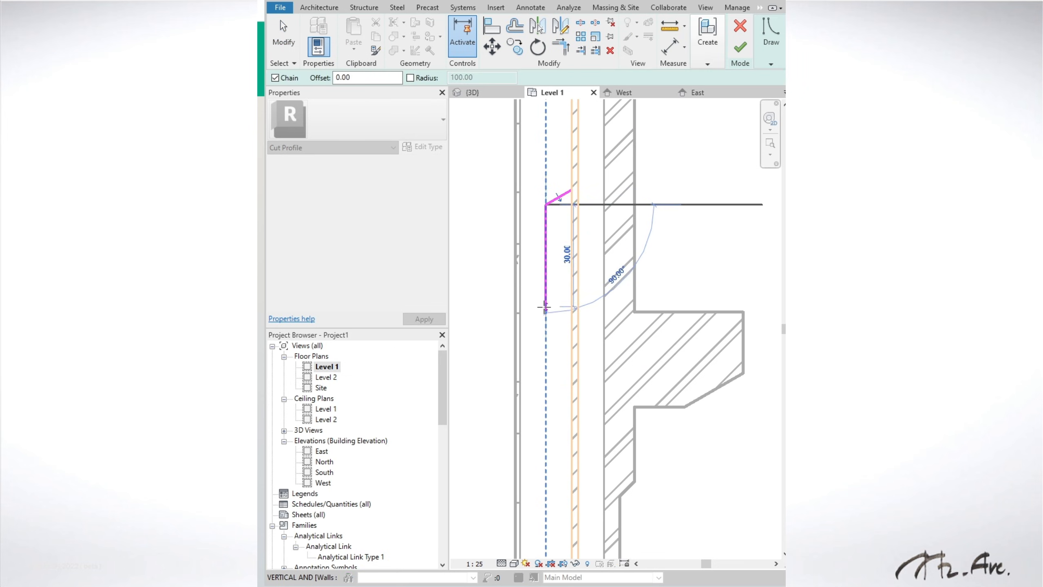
left_click(544, 306)
left_click(571, 332)
left_click(740, 47)
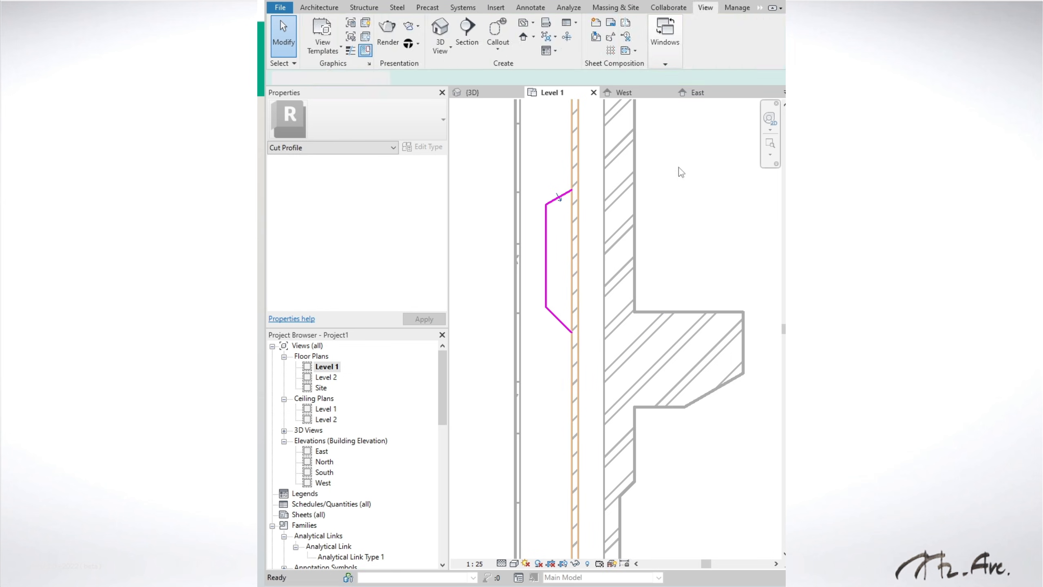
key("Escape")
Delete the wall's cut profiles: the bulge on the thin inner layer, the outward projection and the recess
scroll(615, 306, "down", 2)
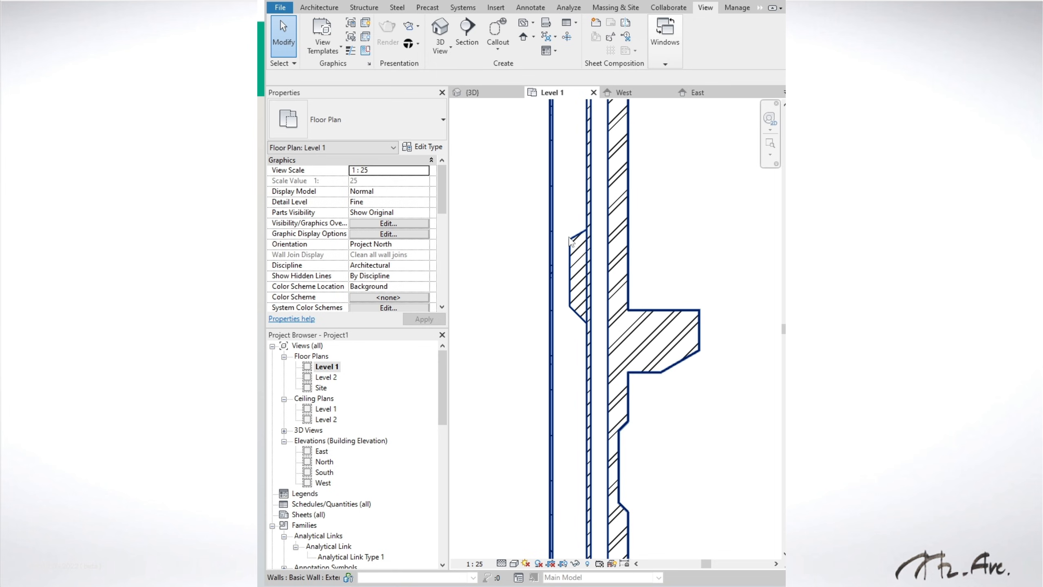
left_click(572, 240)
key("Escape")
left_click(690, 316)
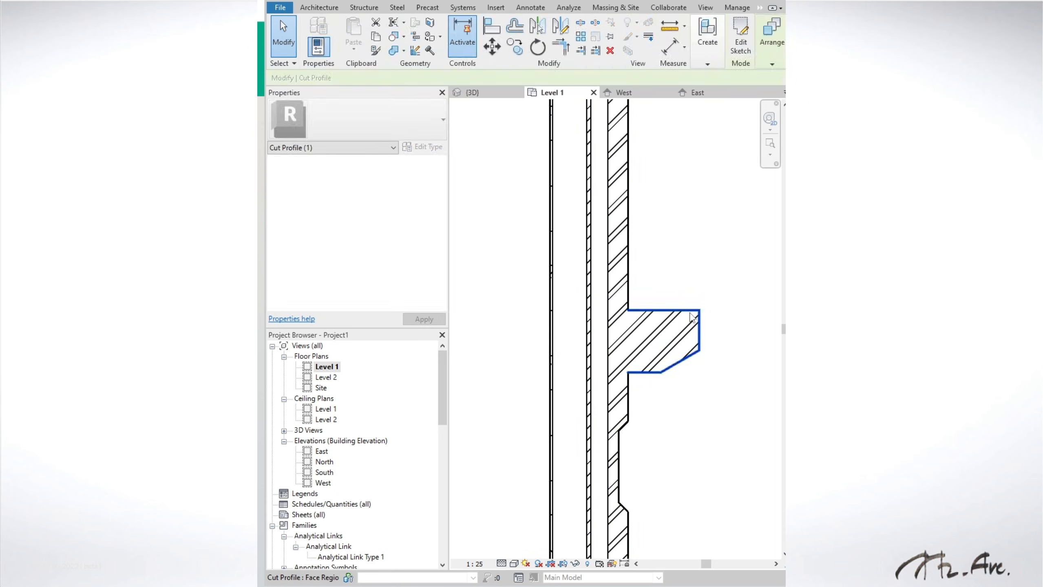
key("Delete")
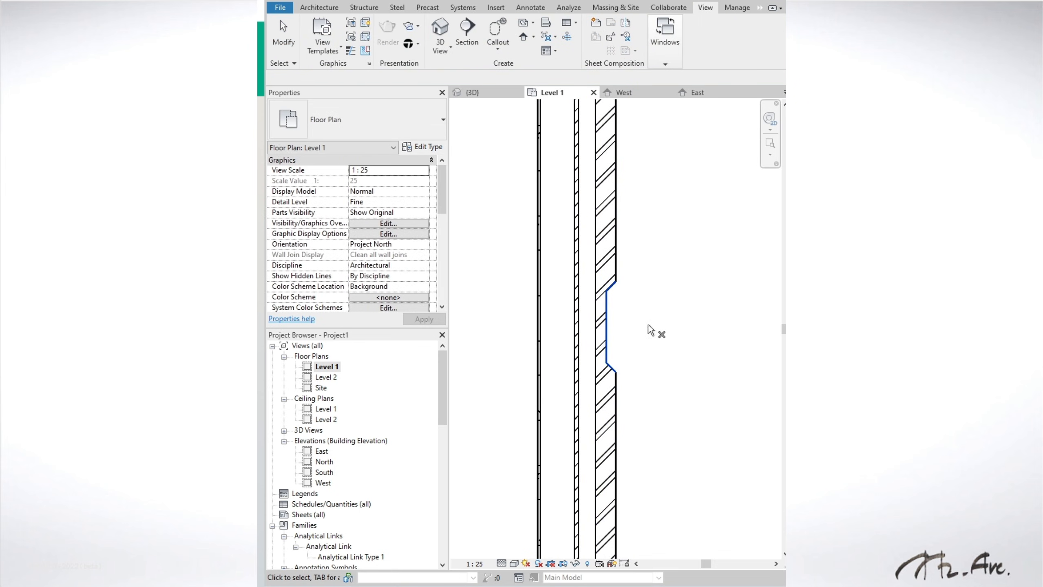
key("Escape")
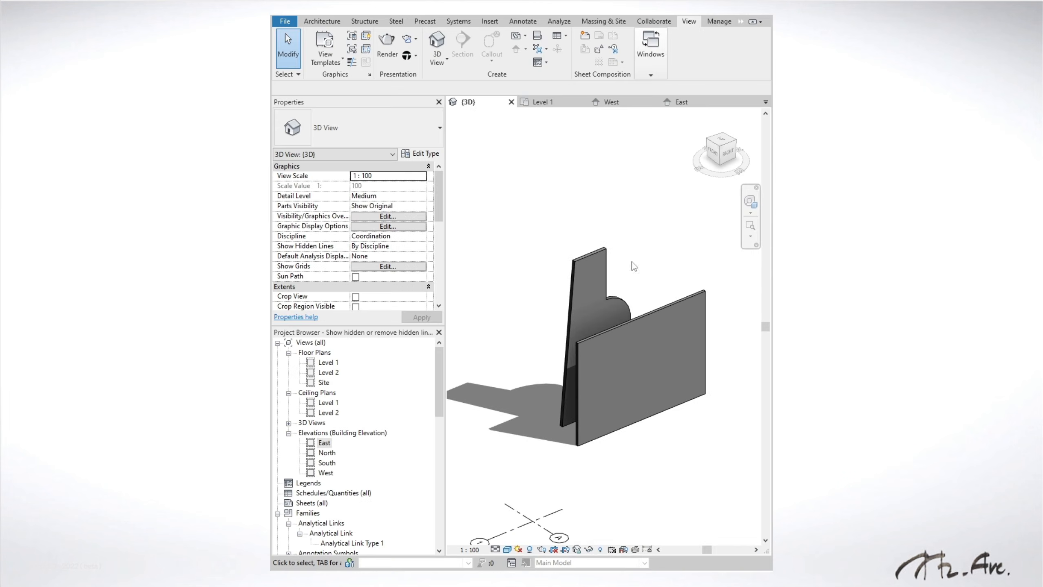
In the East elevation, use Show Hidden Lines to display the rear wall's edges obscured by the rectangular front wall
middle_click_drag(635, 266, 629, 286, "shift")
left_click(681, 102)
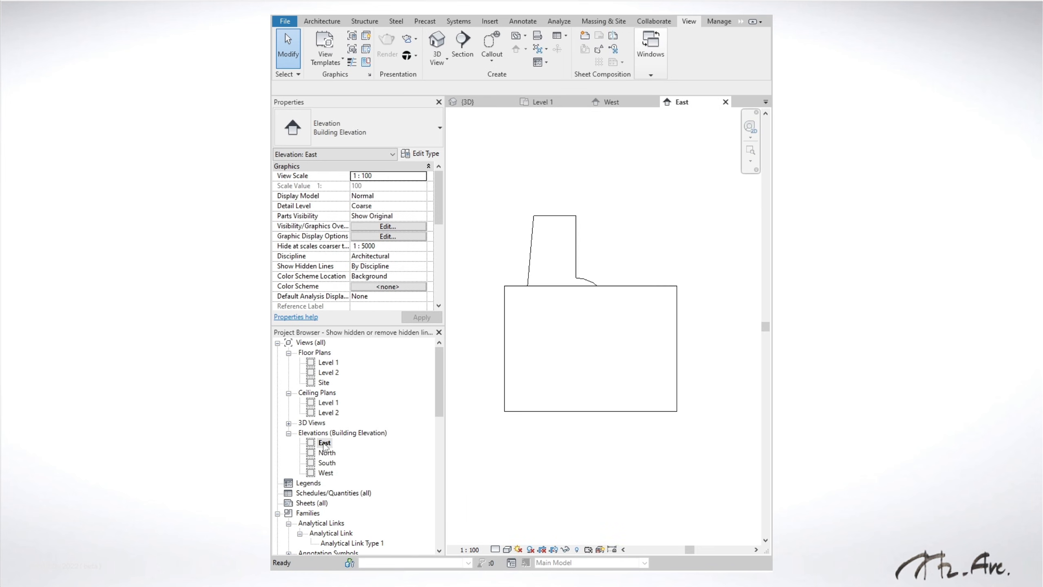
left_click(366, 36)
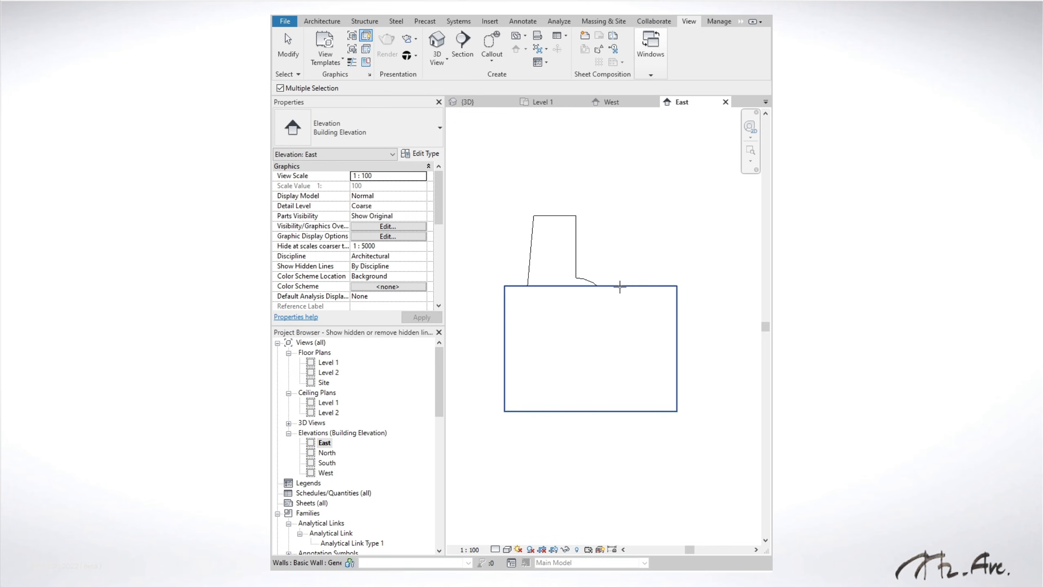
left_click(621, 285)
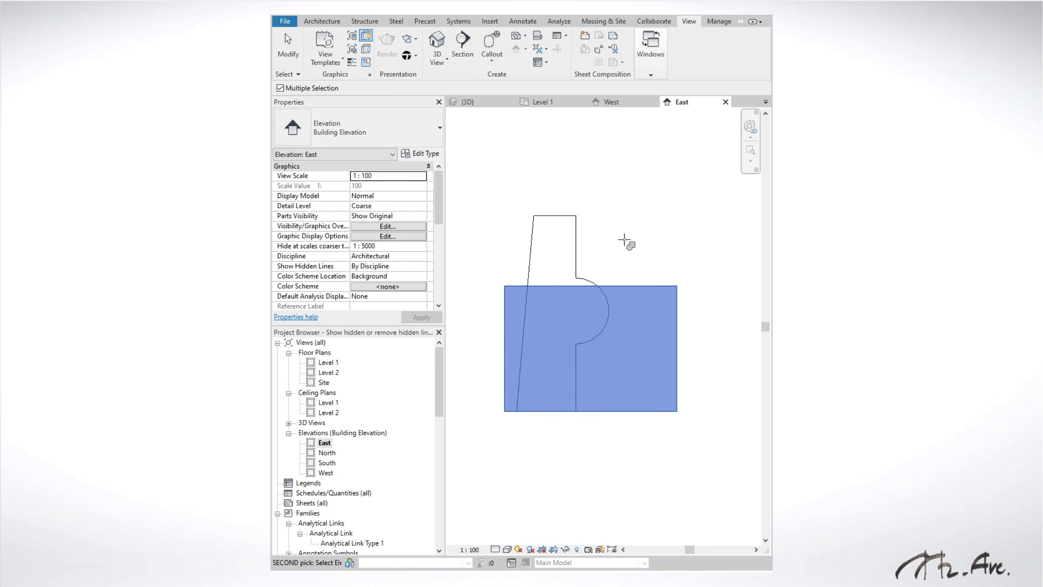
key("Escape")
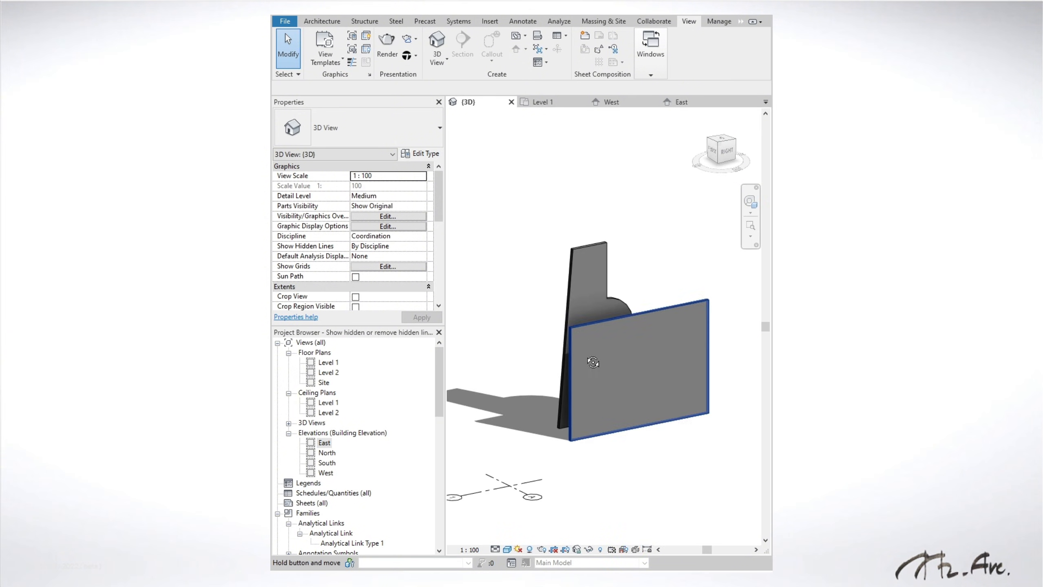
In the East elevation, use Remove Hidden Lines on the front wall and the rear wall
middle_click_drag(594, 361, 566, 358, "shift")
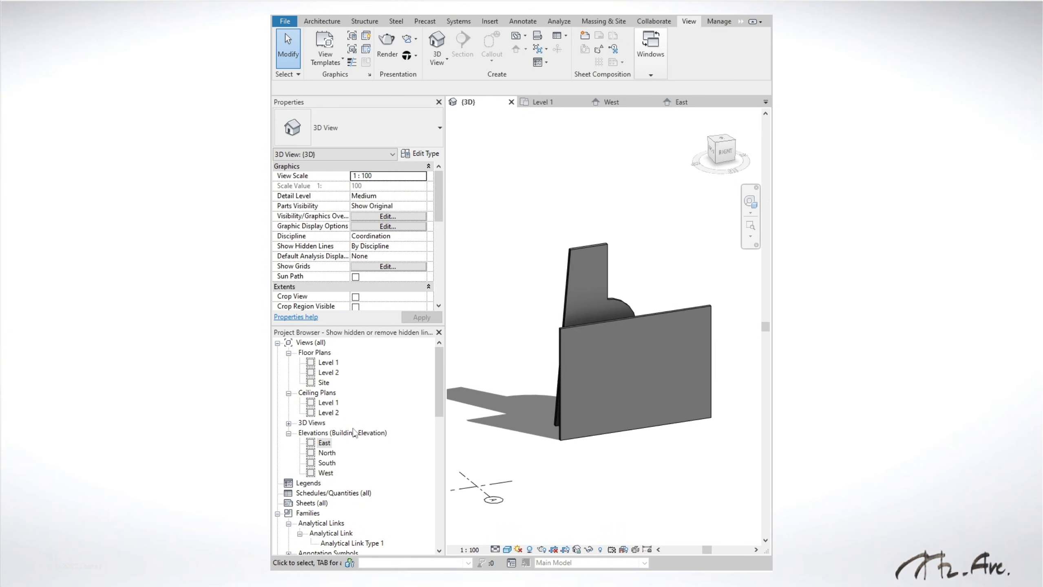
double_click(324, 443)
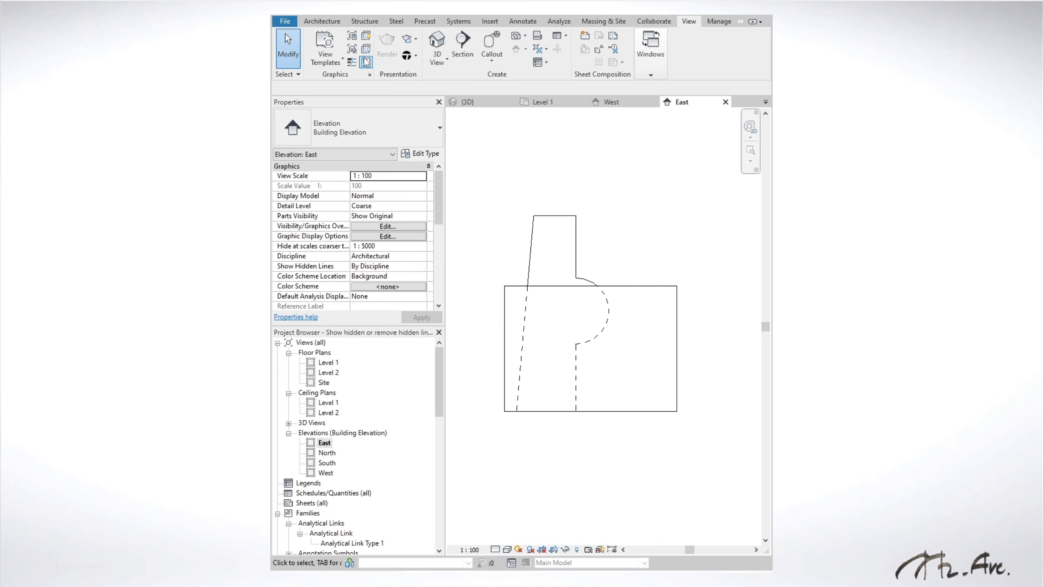
left_click(367, 53)
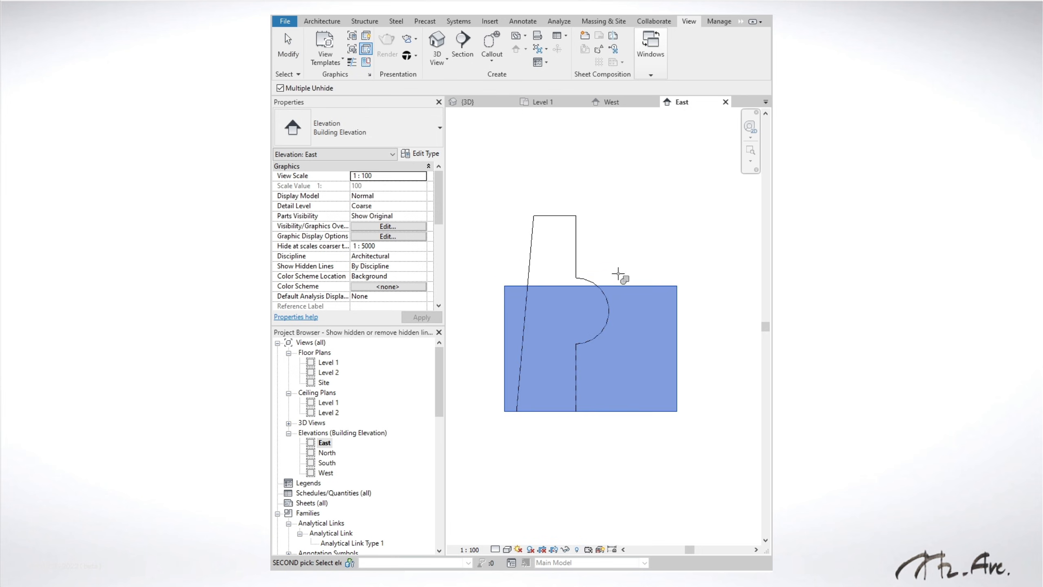
left_click(617, 287)
left_click(577, 262)
key("Escape")
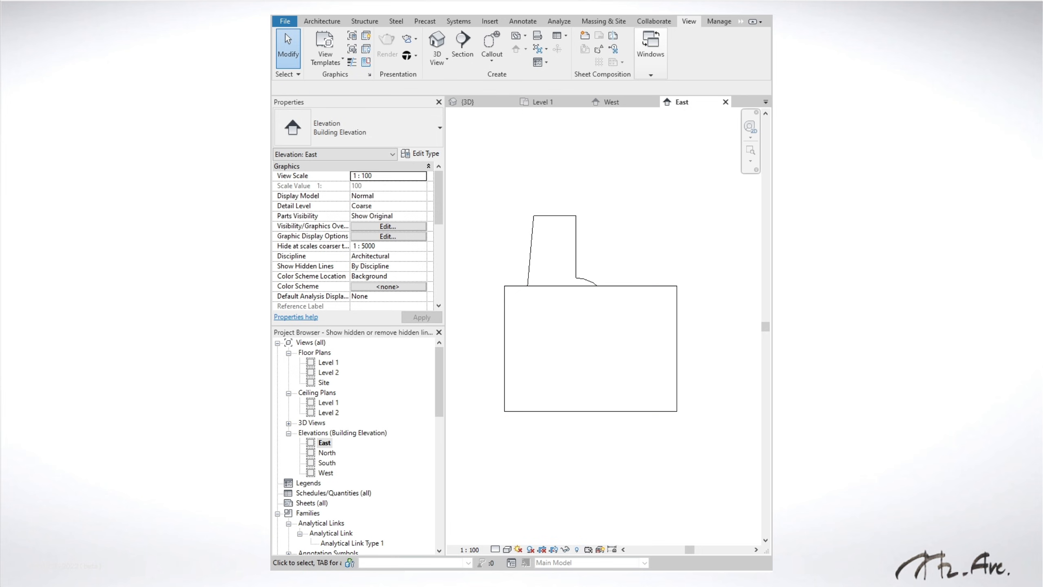